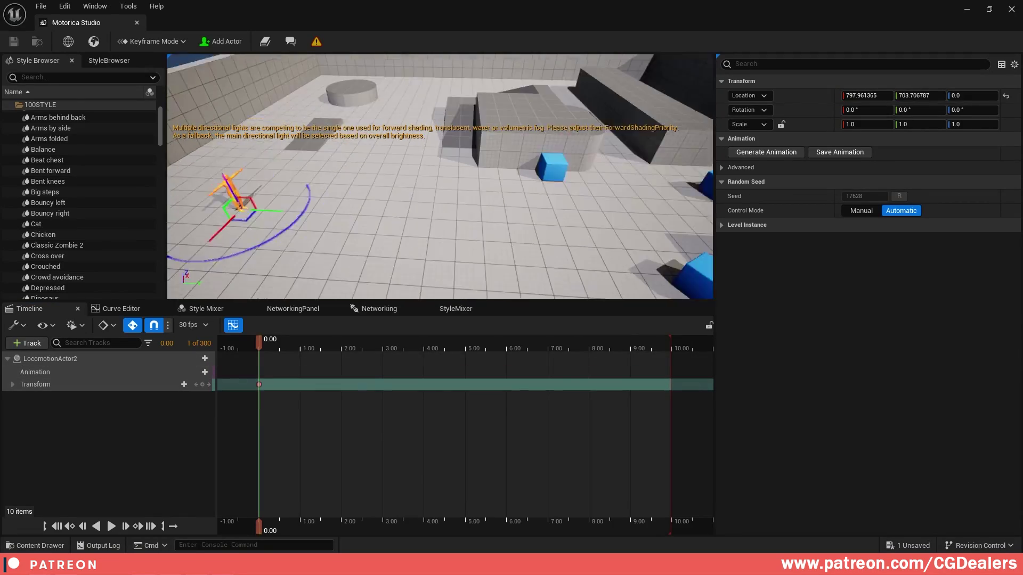
Scrub the animation timeline to about 3 seconds and walk the player around the running level to view the animated characters
left_click_drag(259, 341, 381, 349)
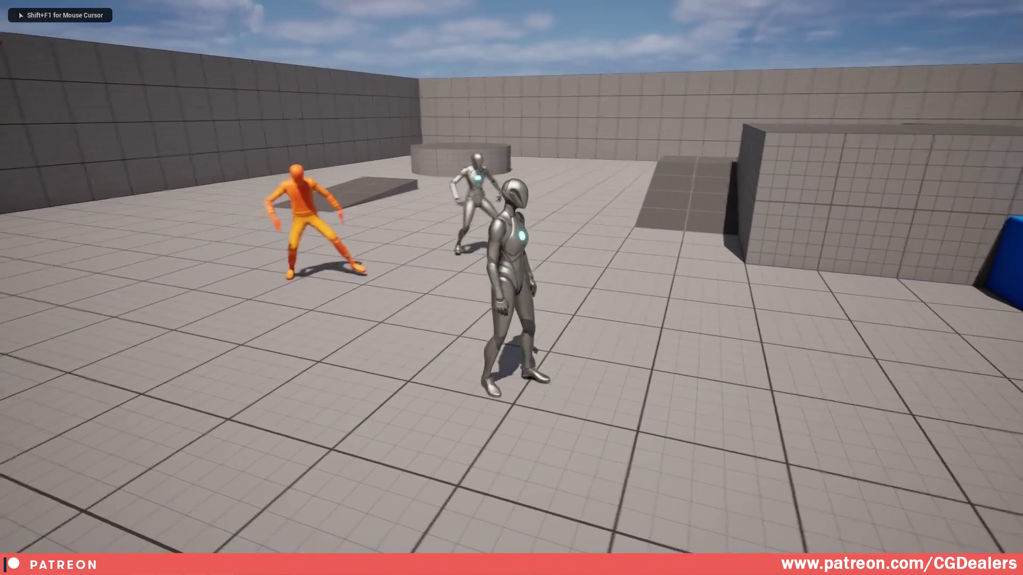
key("s")
key("d")
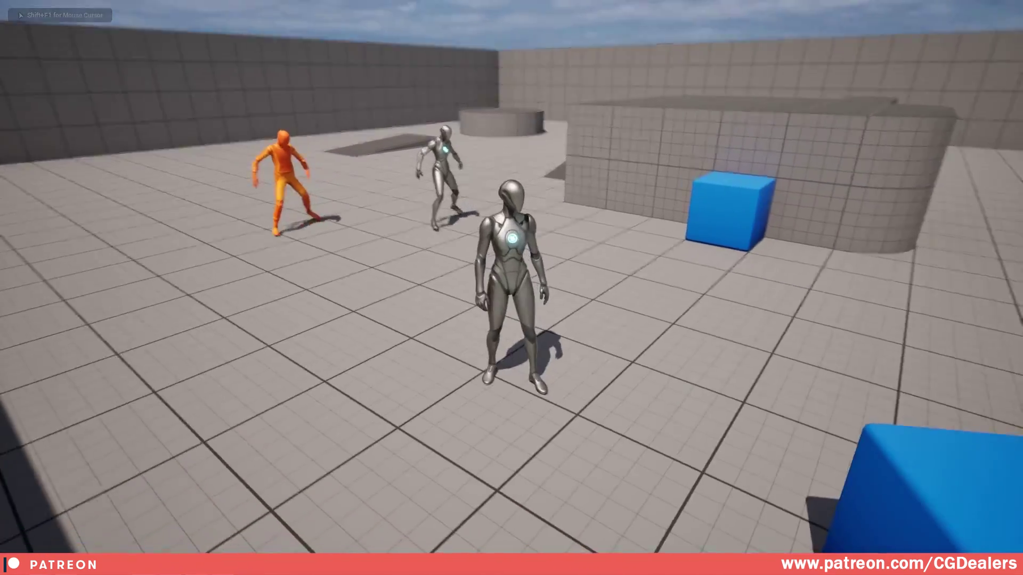
key("d")
key("s")
key("a")
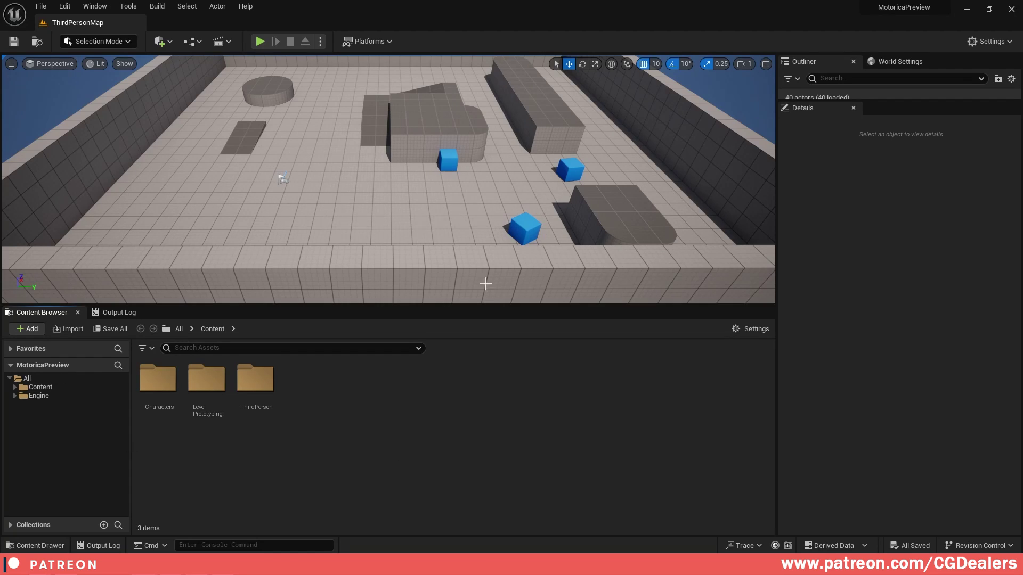
Show the project's Content folder on disk in File Explorer
left_click(42, 387)
right_click(47, 391)
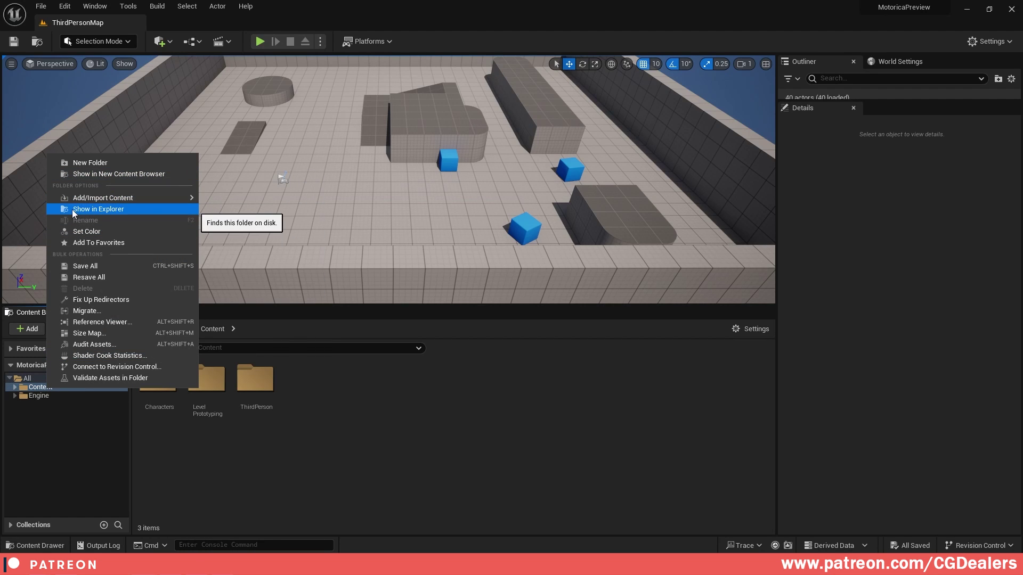
left_click(101, 210)
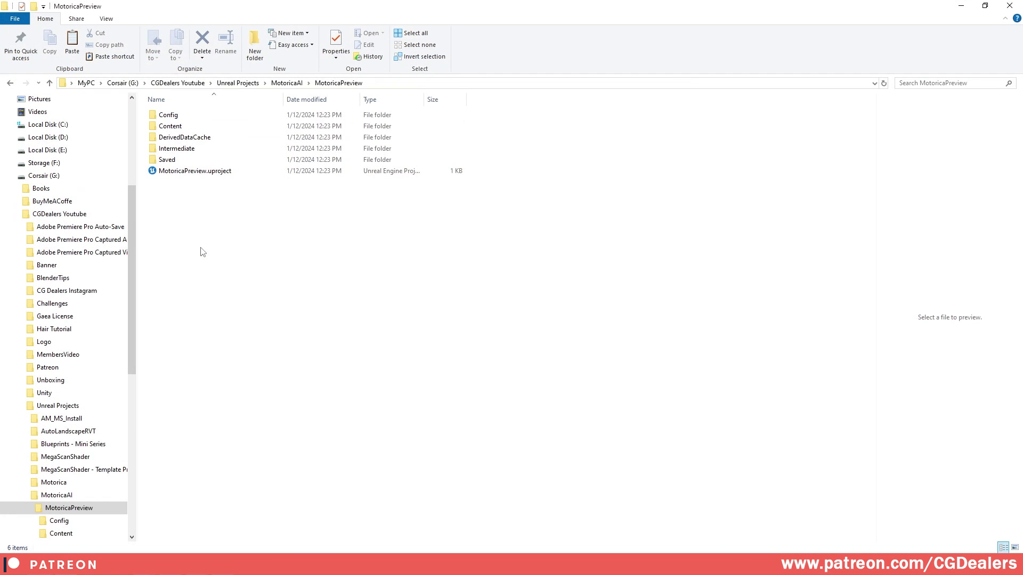
Create a folder named Plugins in the MotoricaPreview project folder
right_click(202, 249)
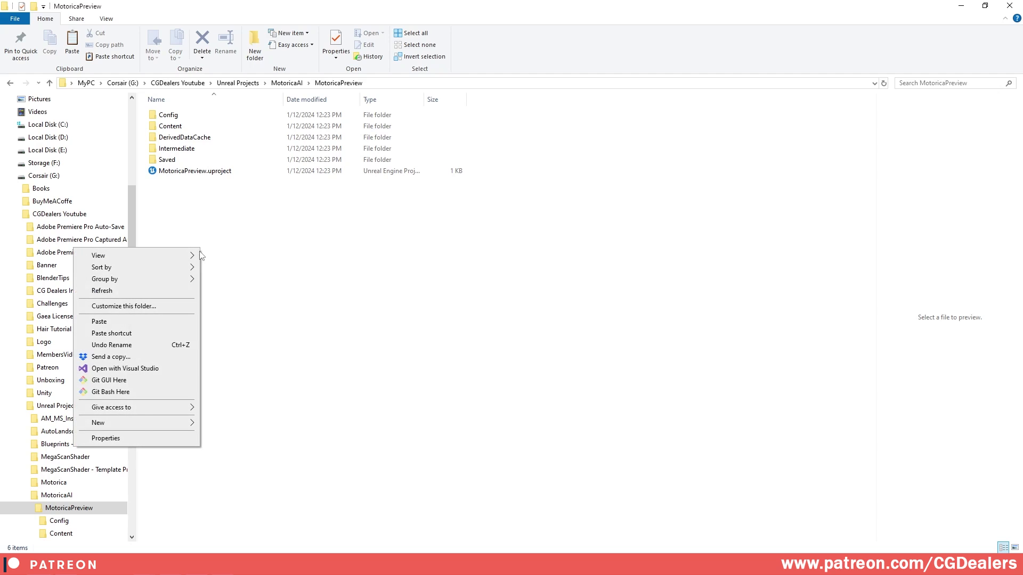
mouse_move(159, 423)
left_click(224, 277)
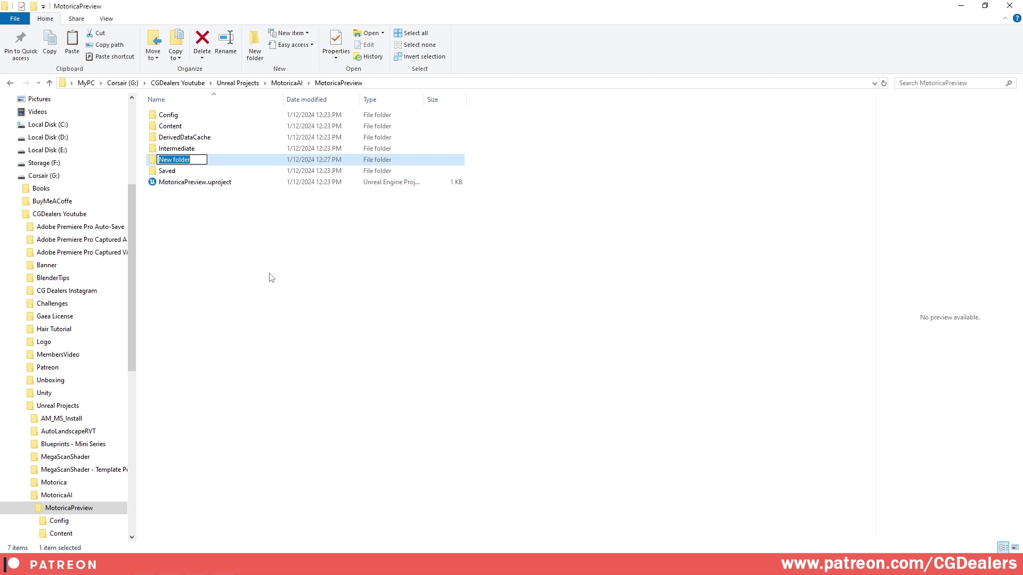
key("BackSpace")
type("Plugins")
key("Return")
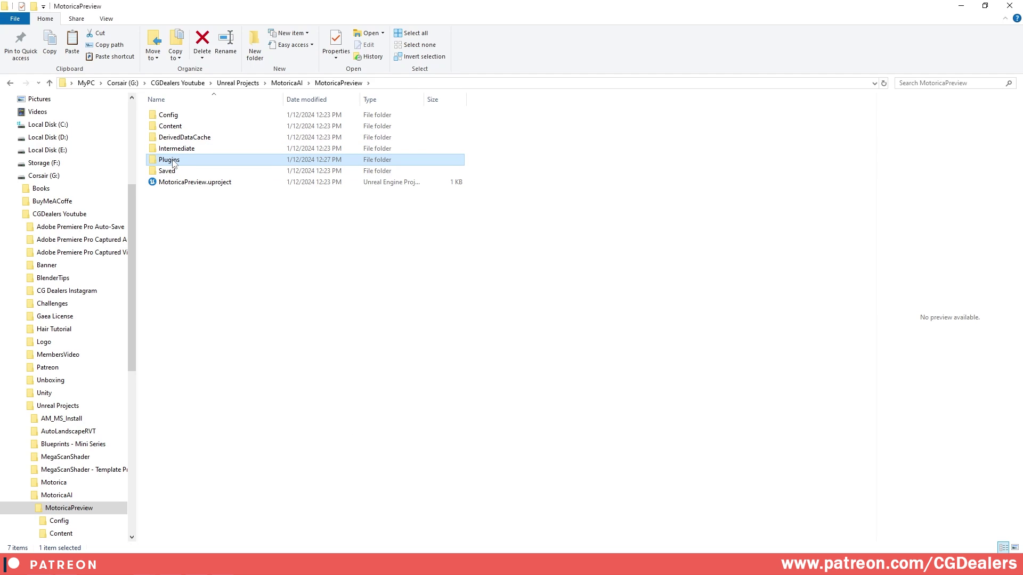
Open the new Plugins folder and examine the MotoricaStudio plugin's files in the Unreal Engine Plugins folder
double_click(174, 163)
key("alt+Tab")
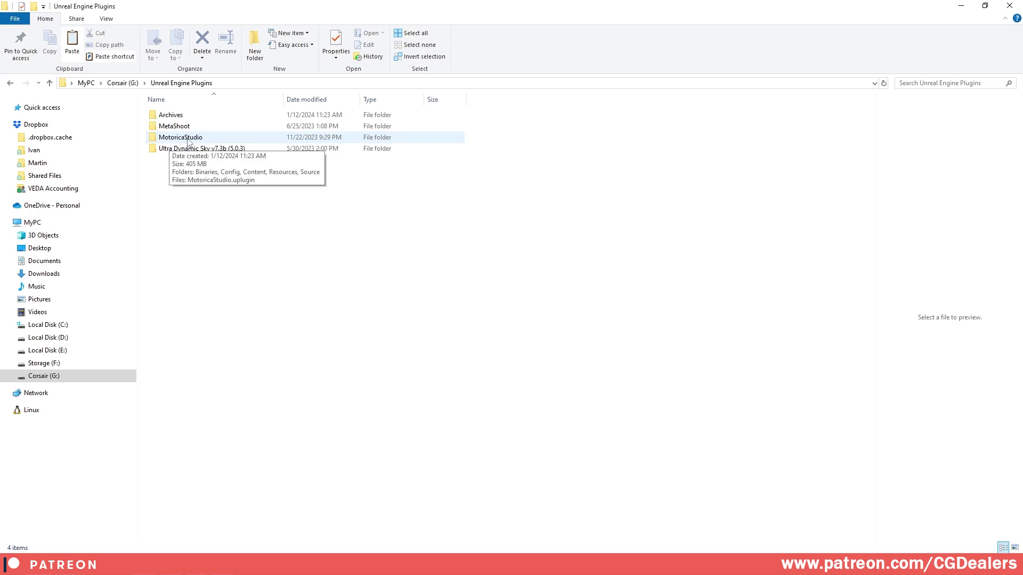
double_click(192, 138)
left_click_drag(179, 225, 225, 119)
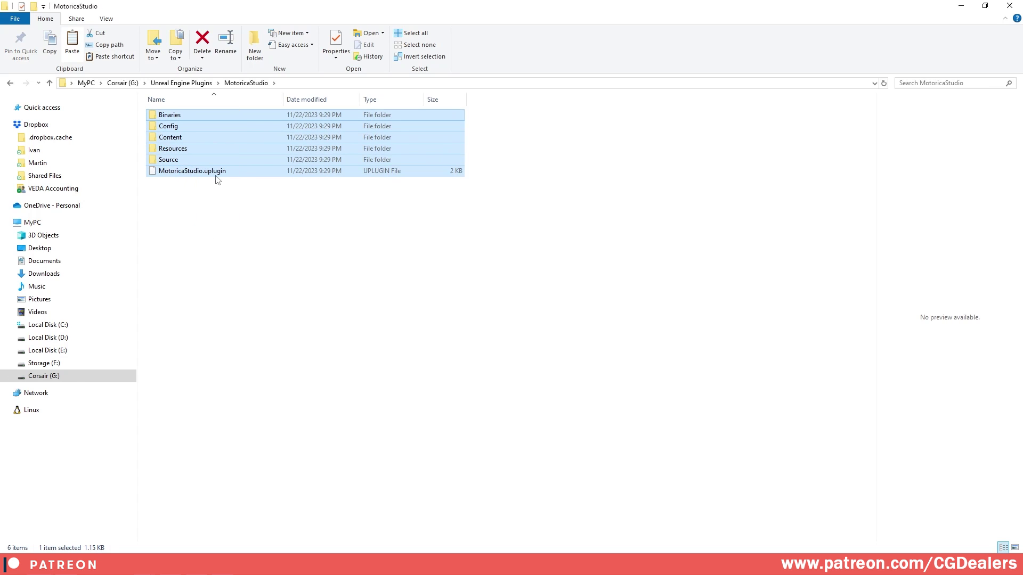
left_click(201, 84)
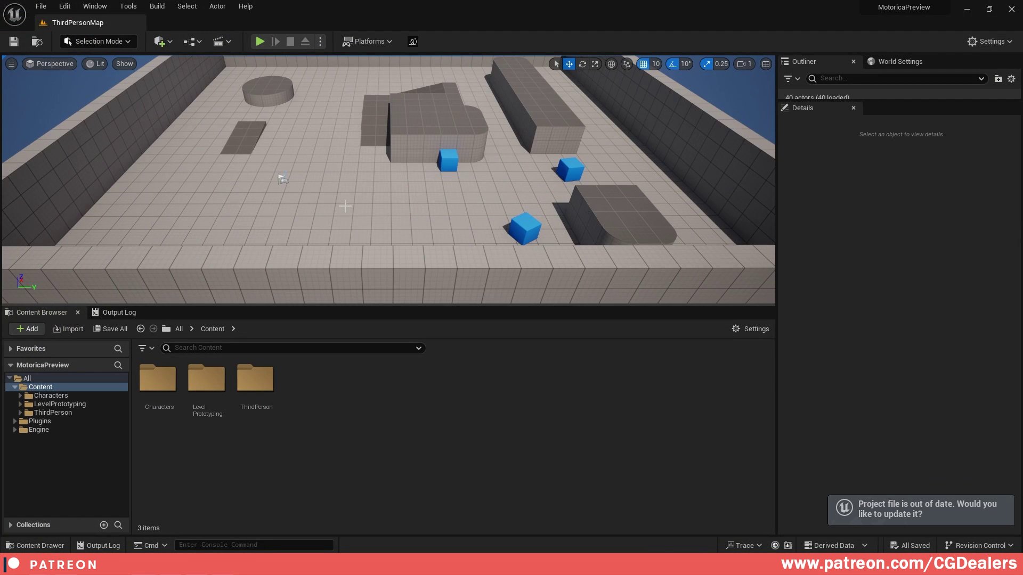
Open the editor's plugin manager and list the installed Animation plugins
left_click(65, 6)
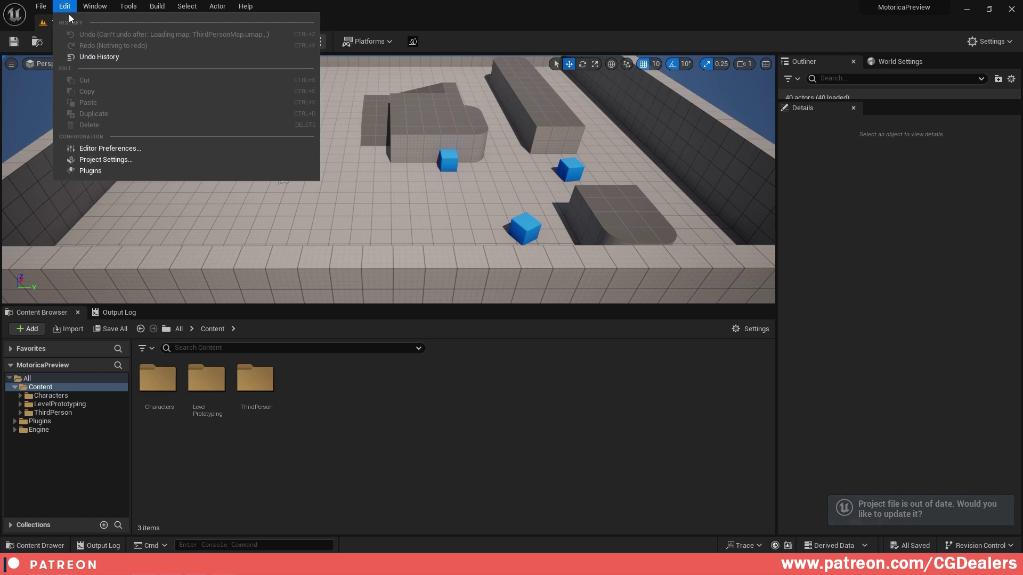
left_click(95, 171)
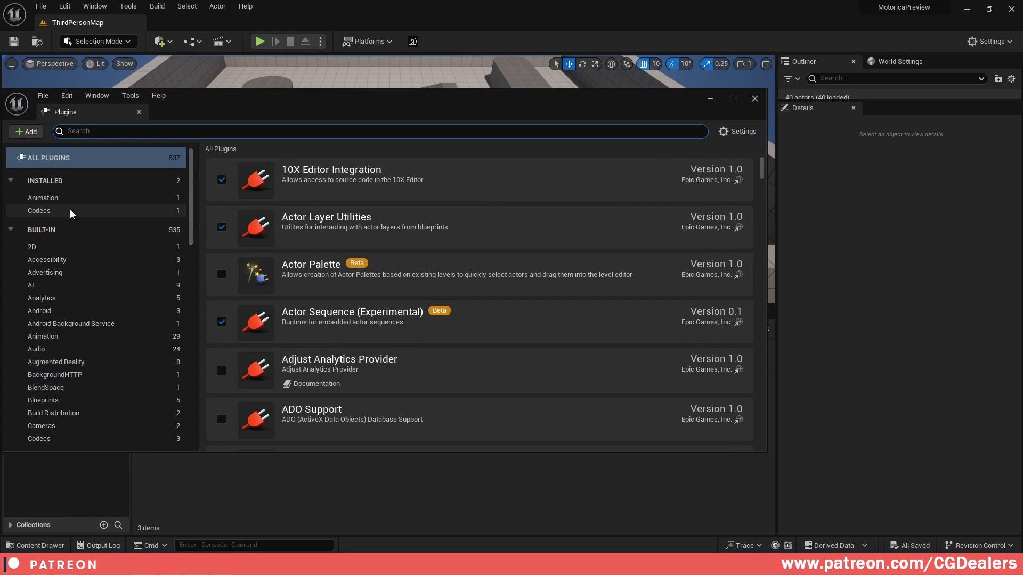
left_click(58, 201)
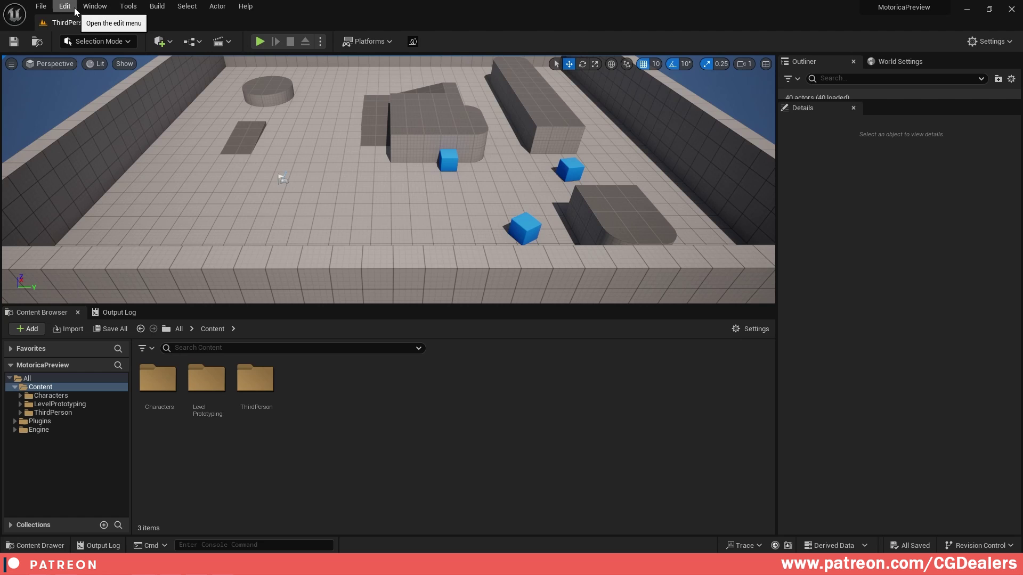
left_click(71, 10)
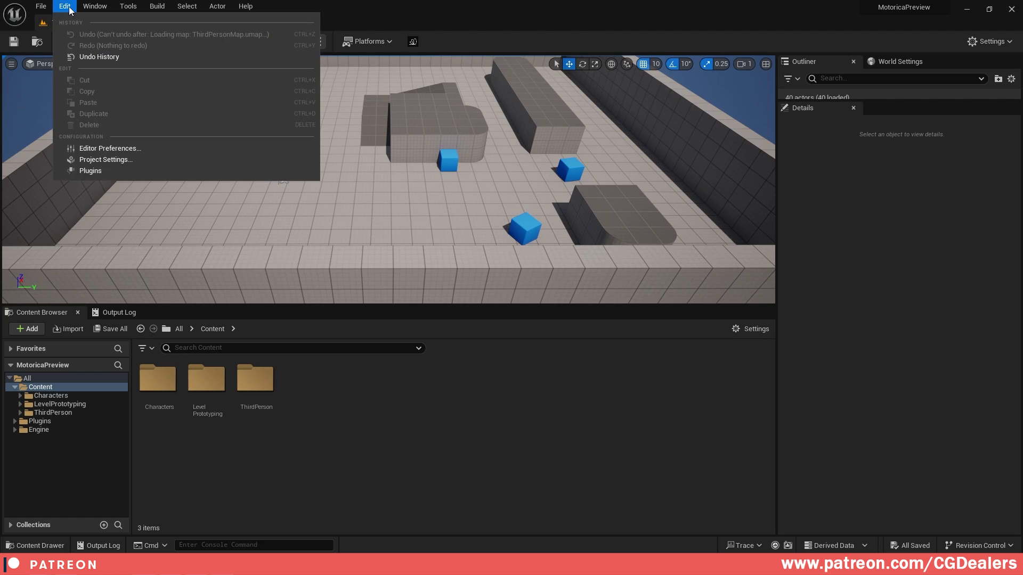
left_click(112, 159)
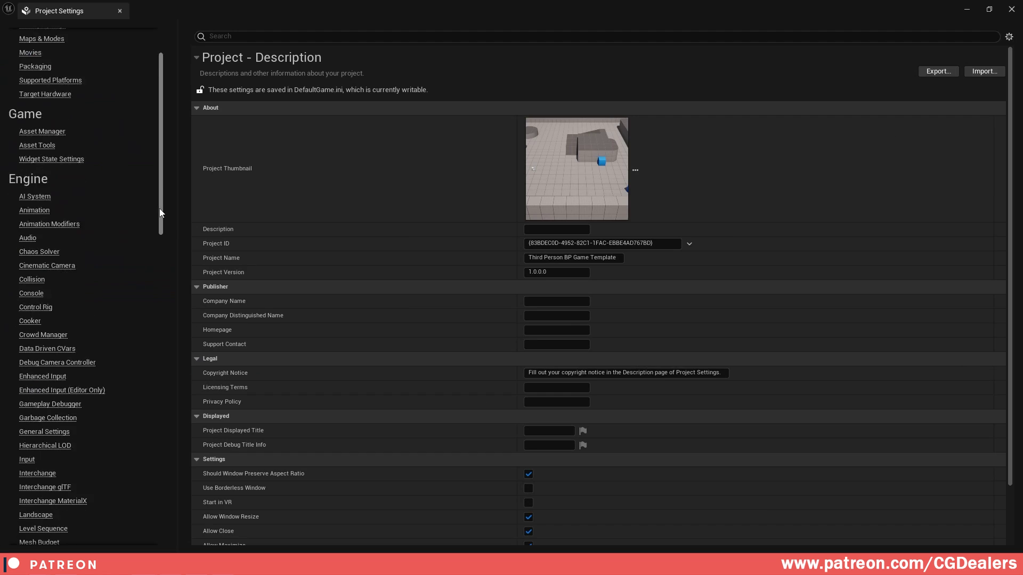
scroll(114, 404, "down", 15)
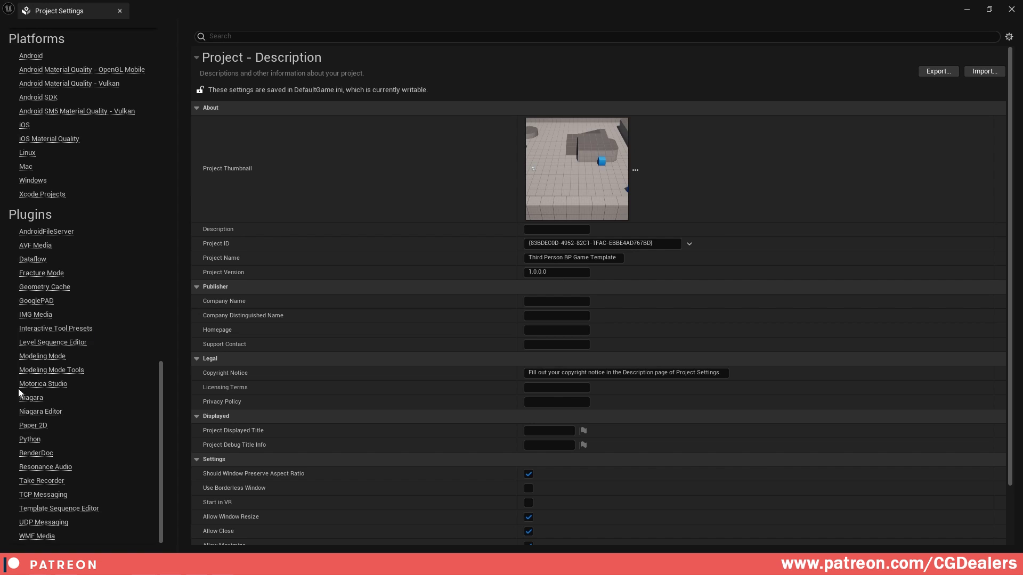
left_click(21, 386)
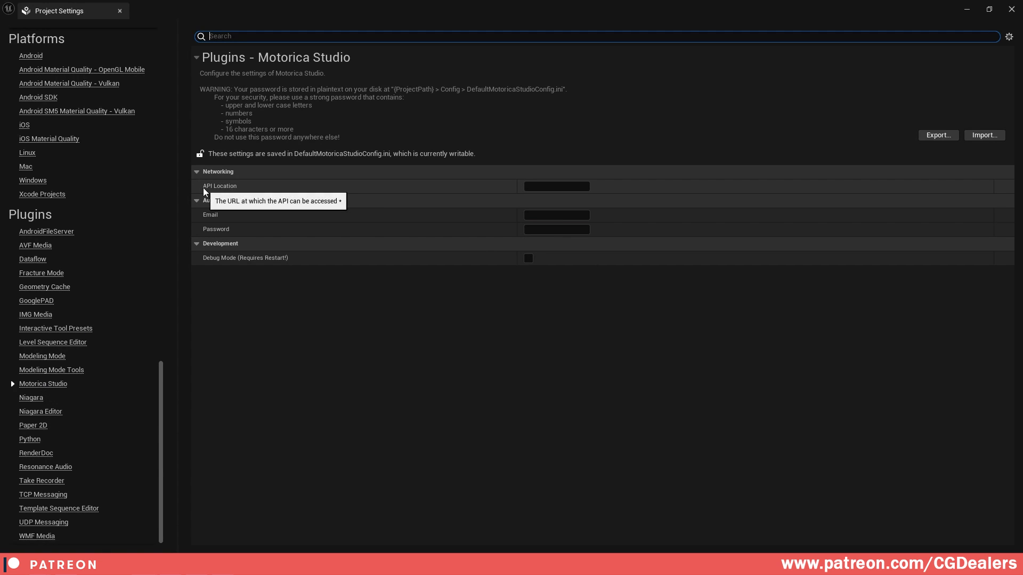
key("alt+Tab")
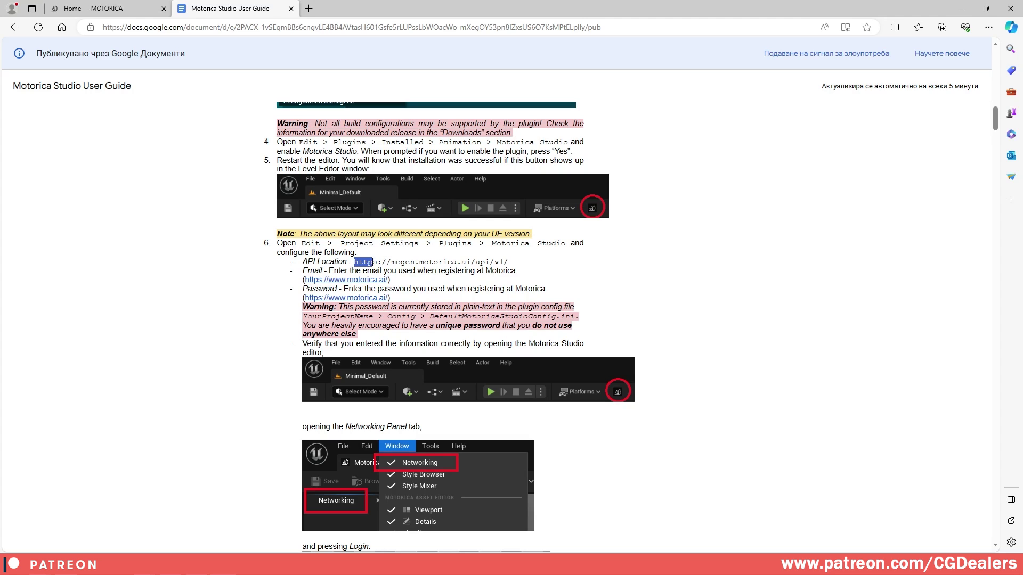
left_click_drag(373, 262, 513, 265)
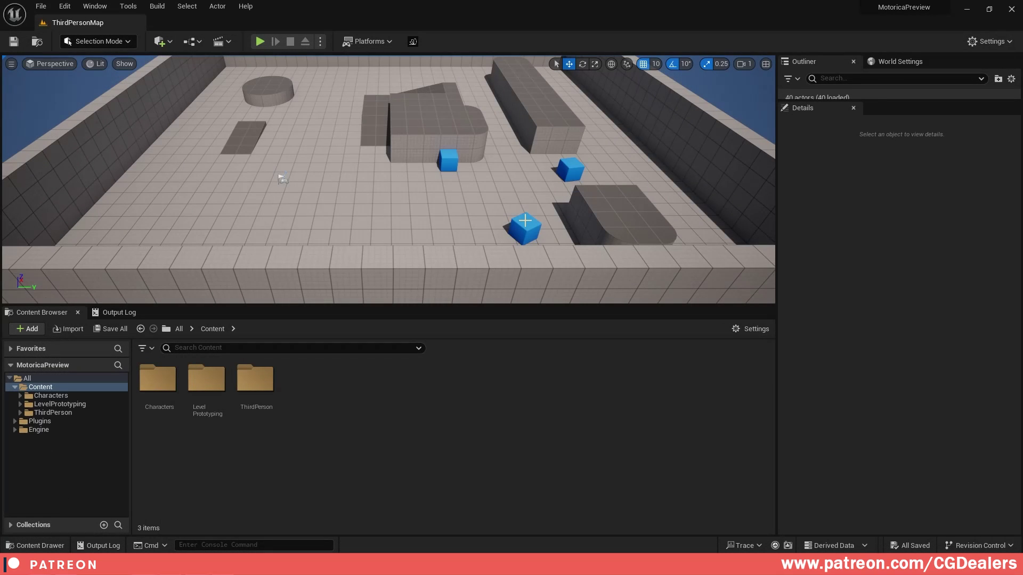
Open the Motorica Studio editor and log in to the Motorica service through its networking tools
left_click(413, 43)
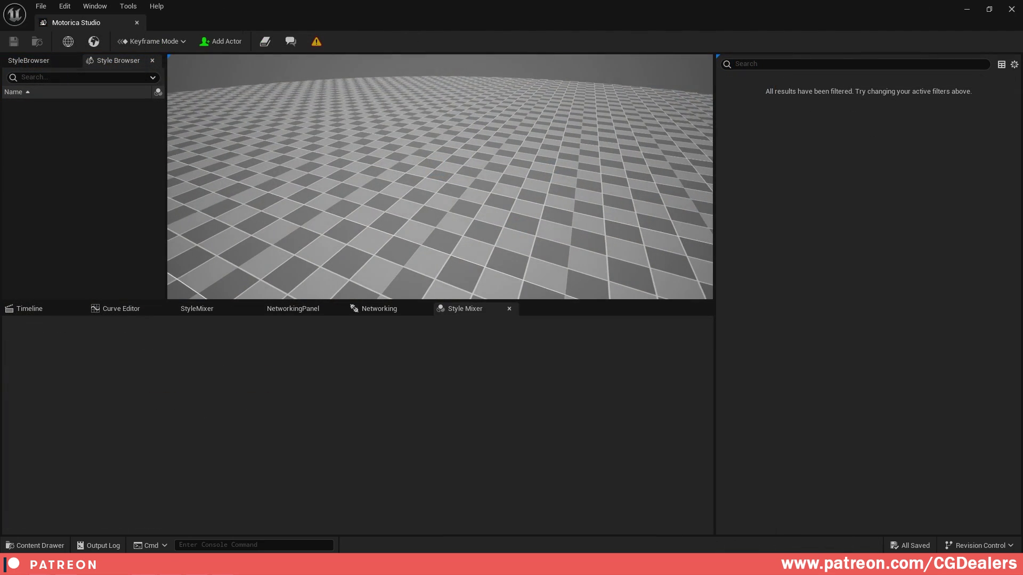
left_click(379, 308)
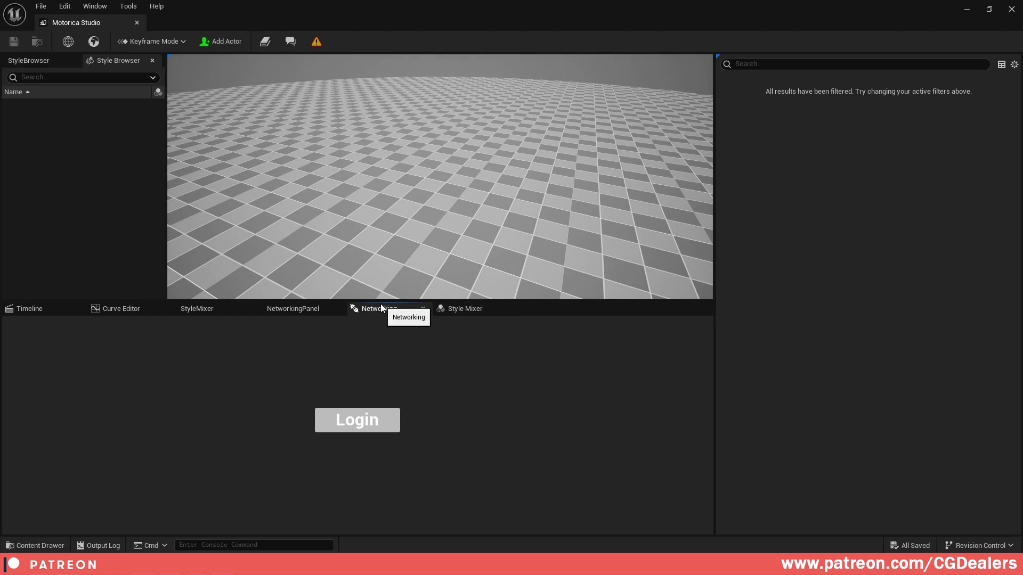
left_click(341, 421)
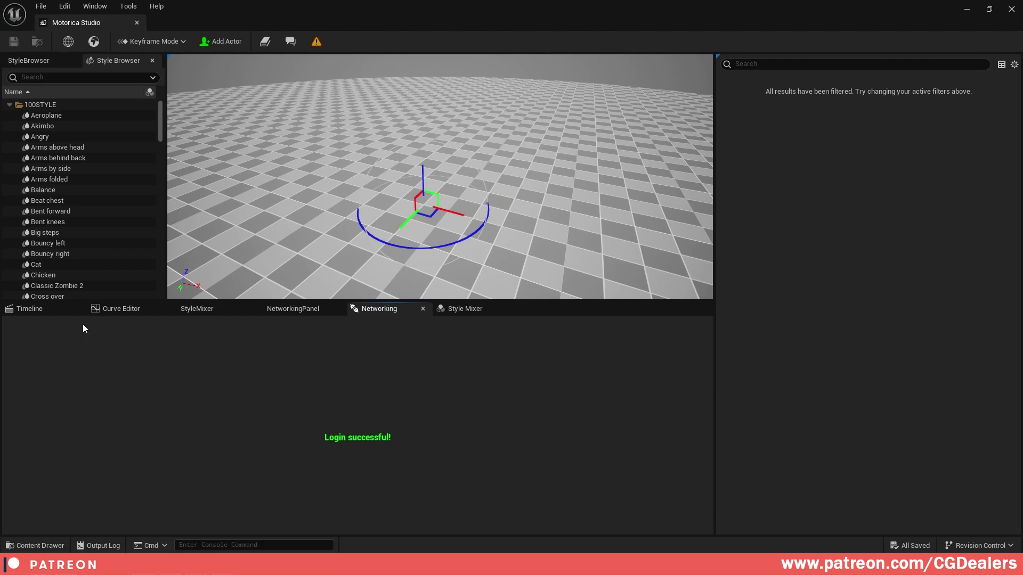
Examine the Motorica Studio workspace: the timeline, the motion style library, the Curve Editor and the Style Mixer
left_click(26, 309)
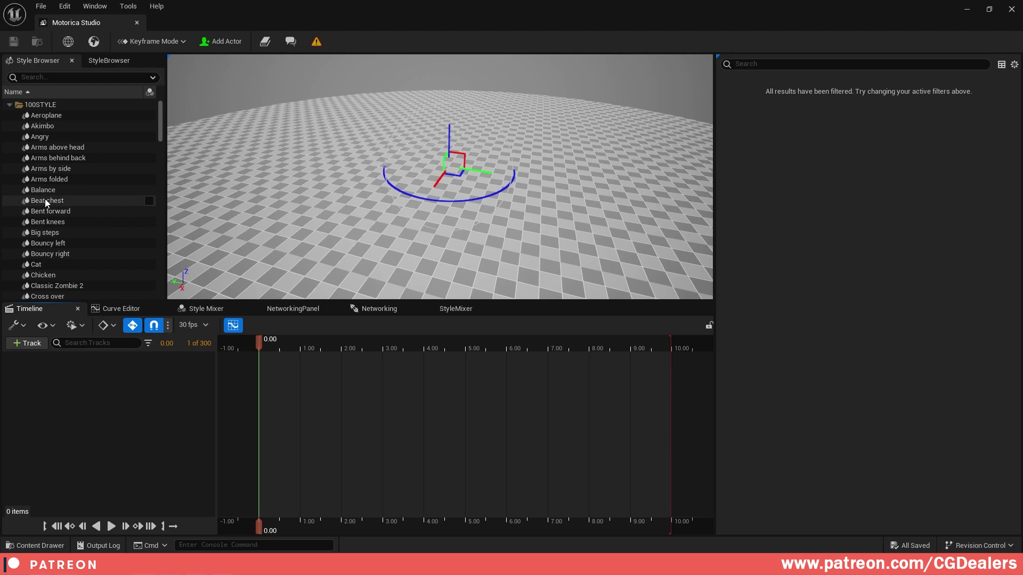
scroll(157, 132, "down", 20)
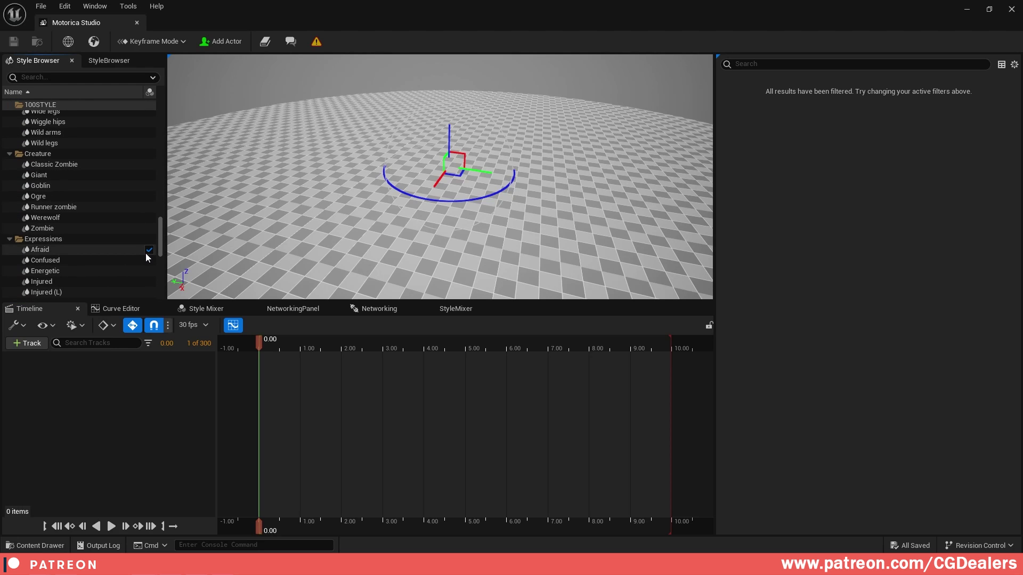
scroll(160, 248, "down", 5)
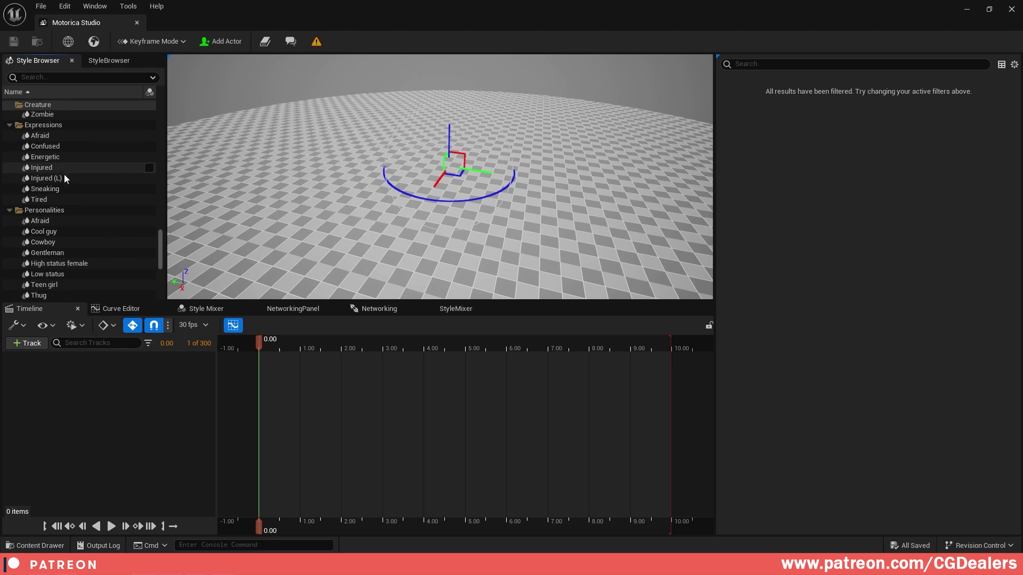
scroll(162, 254, "down", 2)
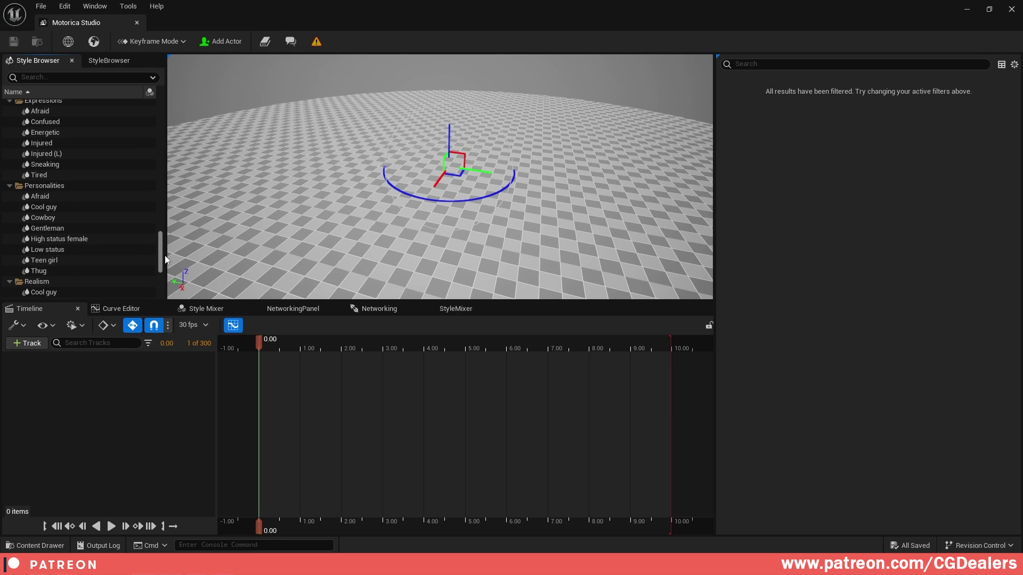
left_click_drag(159, 257, 153, 123)
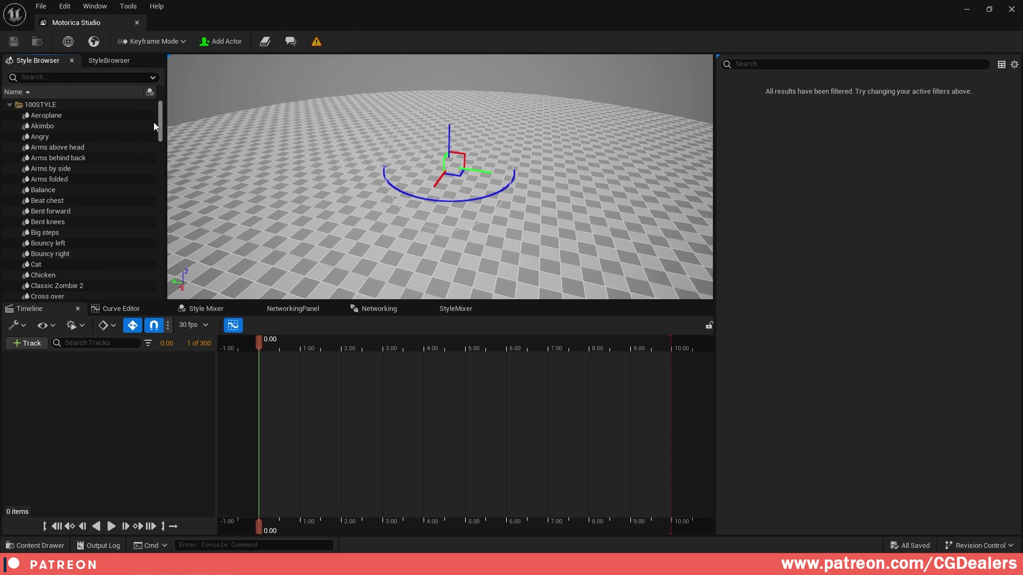
left_click(109, 59)
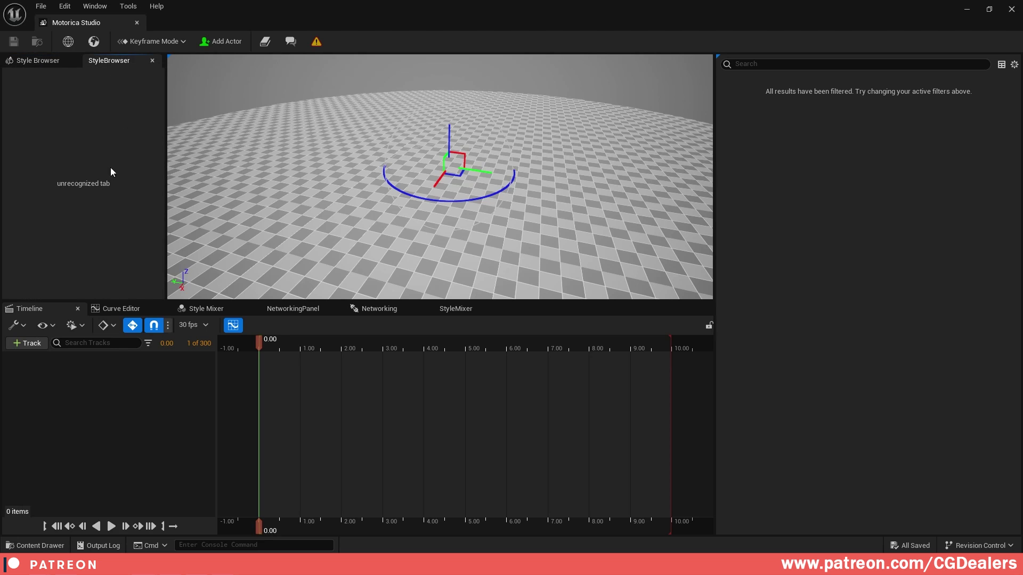
left_click(37, 60)
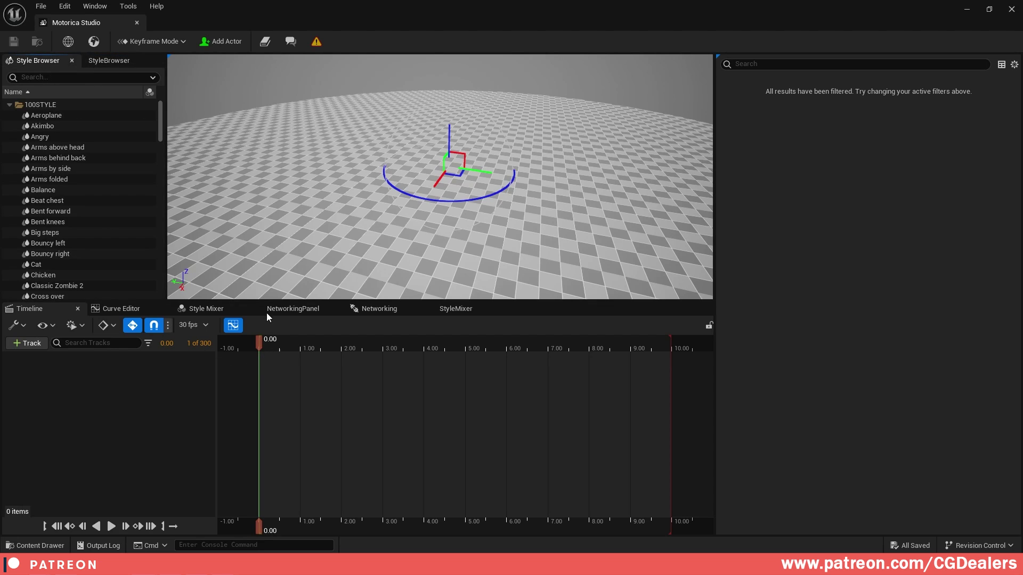
left_click(126, 310)
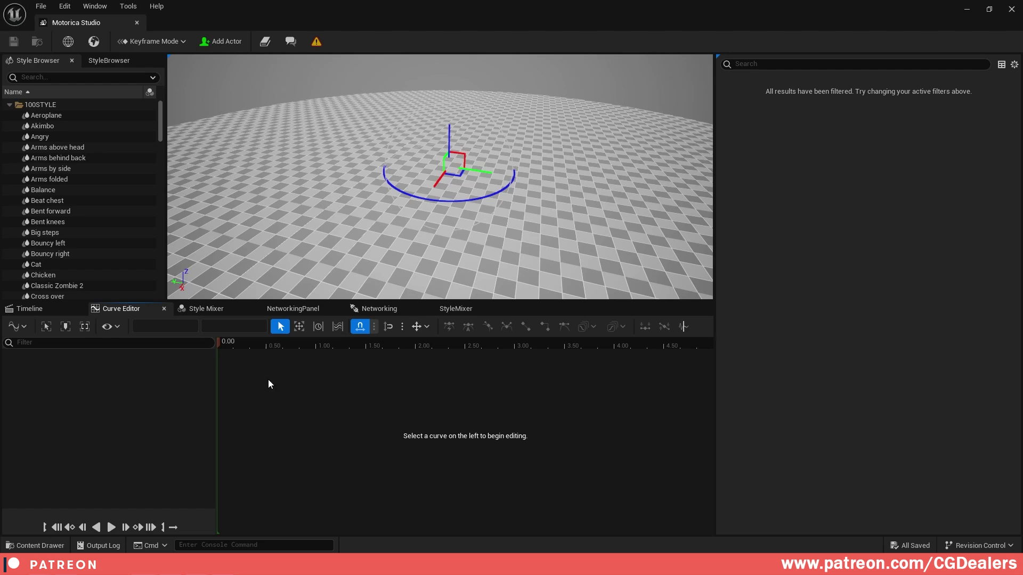
left_click(204, 308)
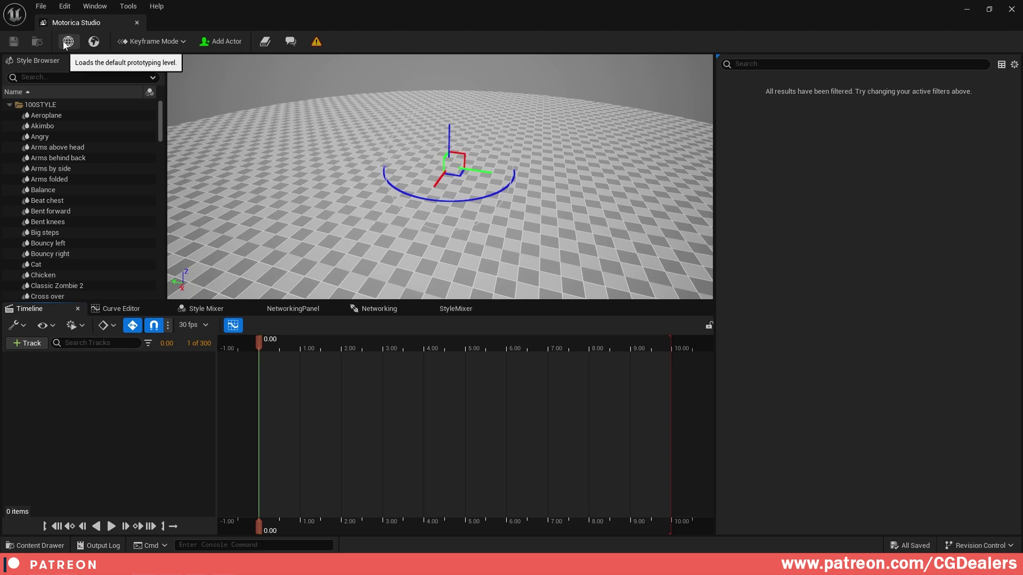
Load the project's third-person level into the Motorica Studio viewport
left_click(96, 46)
right_click_drag(422, 192, 327, 252)
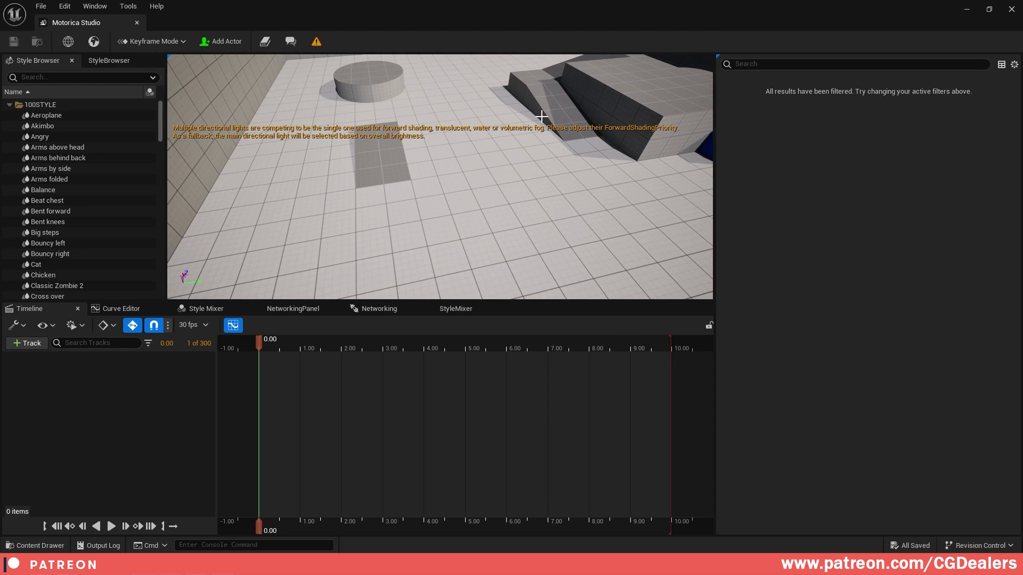
Add a locomotion actor to the loaded level and select its track in the timeline
left_click(222, 42)
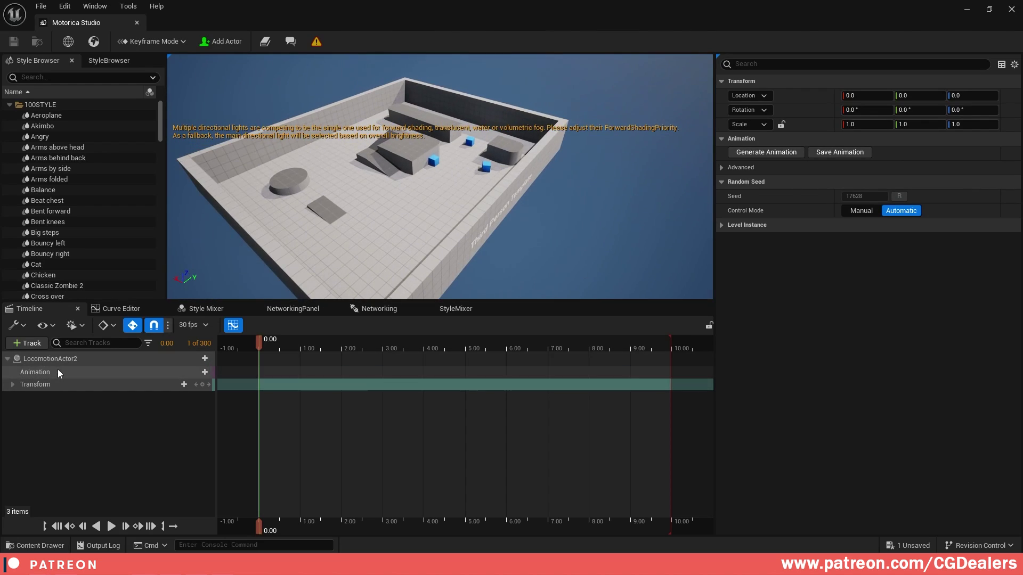
left_click(57, 359)
right_click_drag(440, 181, 520, 217)
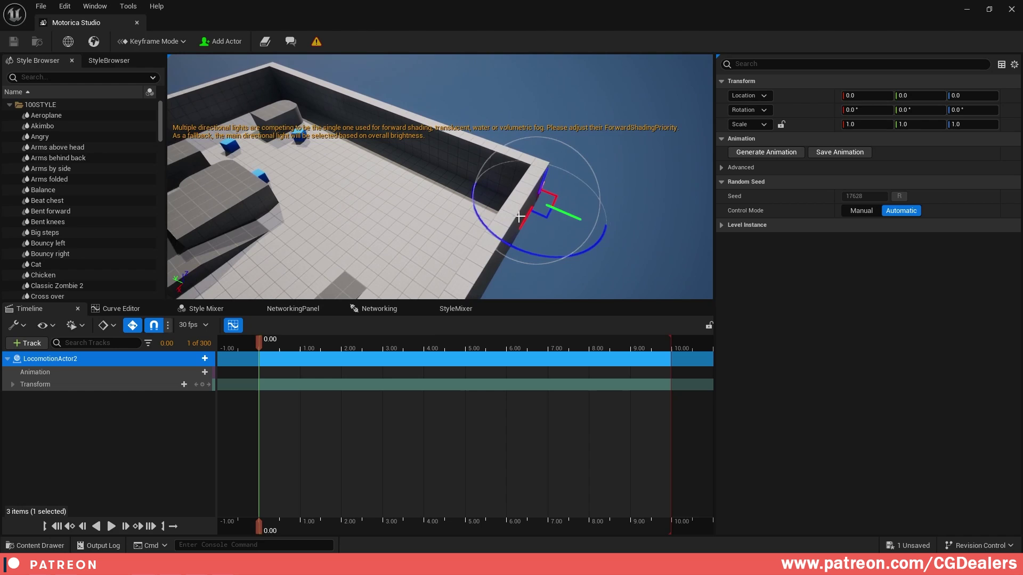
Move the locomotion actor onto the level's floor inside the walls, at about X 735, Y 513
left_click_drag(581, 219, 349, 229)
right_click_drag(432, 174, 423, 196)
left_click_drag(388, 178, 439, 216)
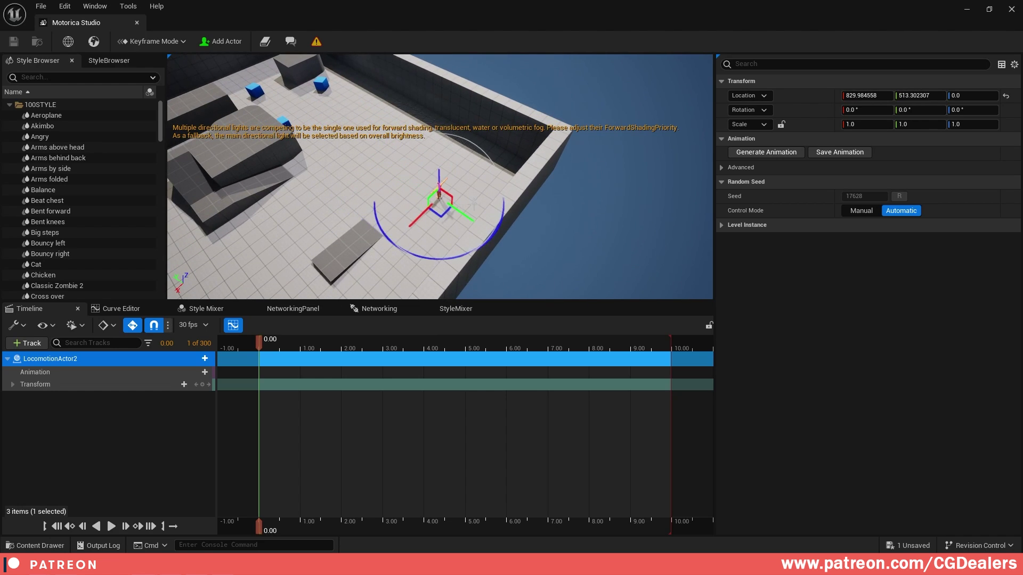
right_click_drag(440, 213, 187, 63)
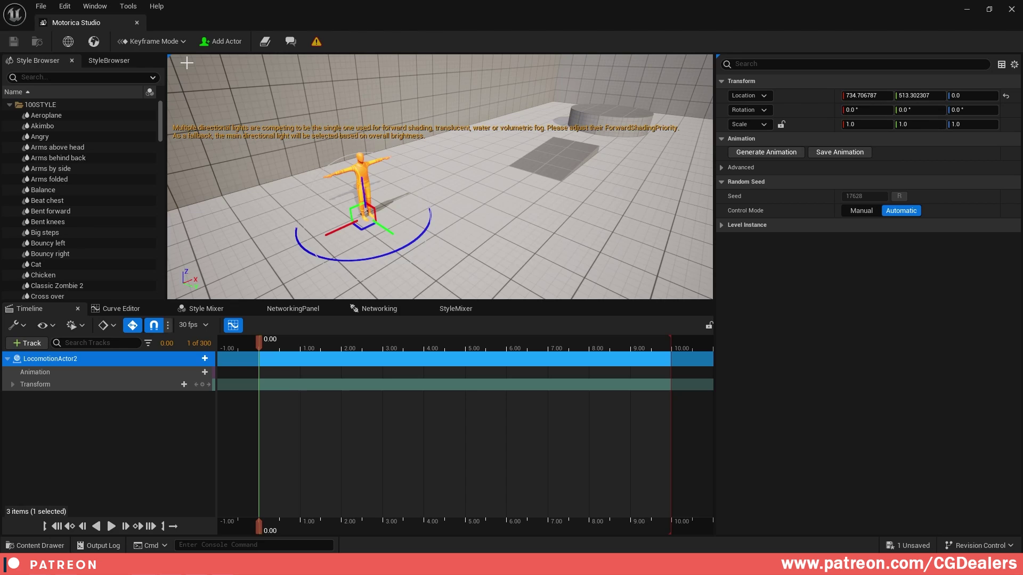
Switch to Preset Mode and add the AS_MoStudio_Penguin_RunTurn sequence to the actor's Animation track
left_click(149, 43)
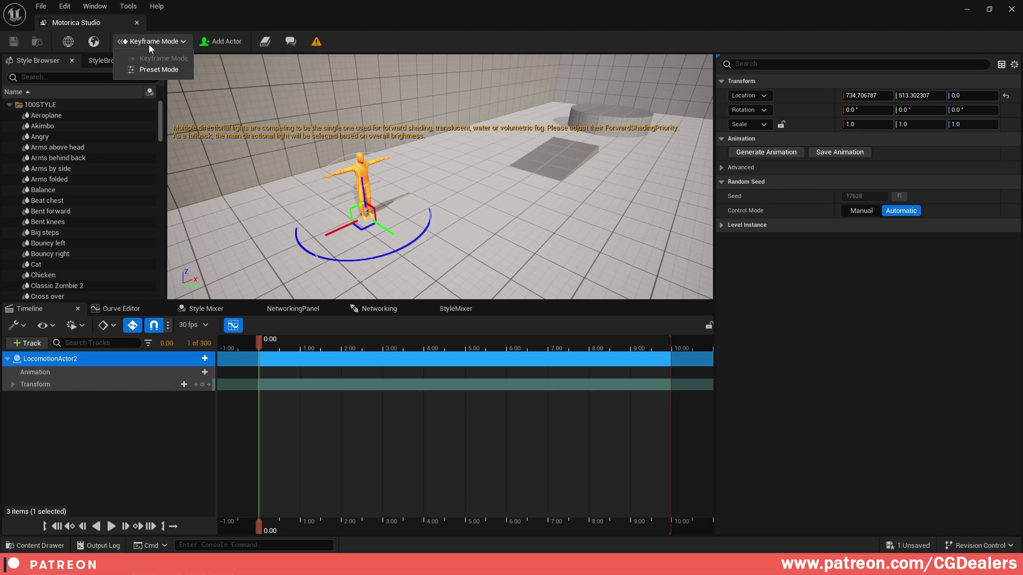
left_click(152, 71)
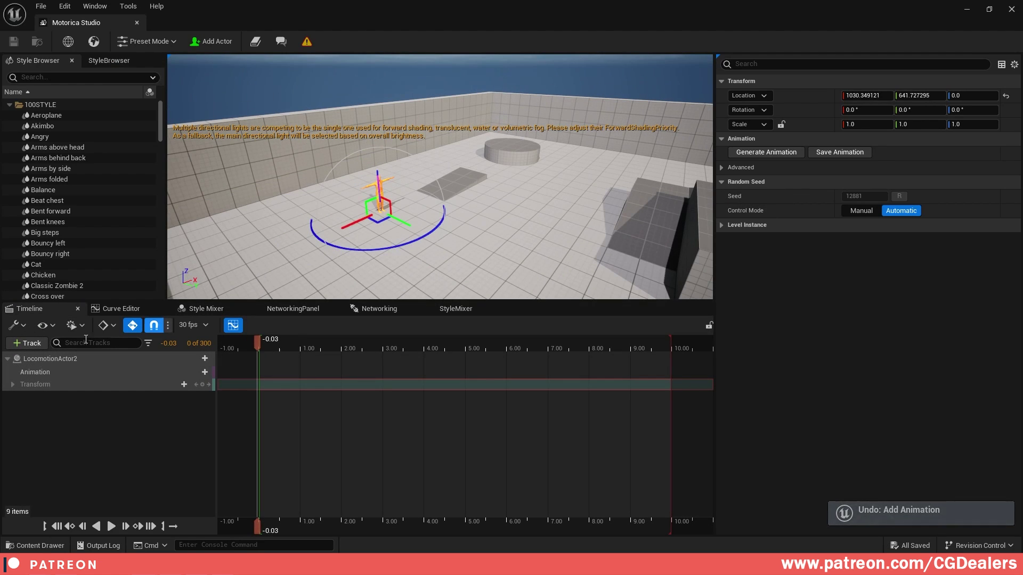
scroll(64, 223, "down", 2)
left_click(206, 373)
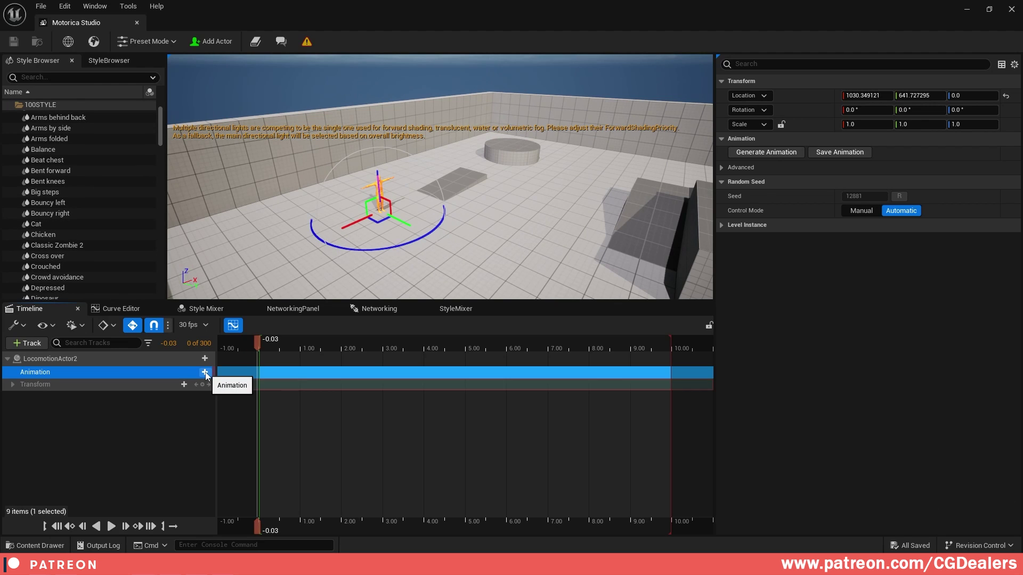
left_click(204, 372)
scroll(298, 463, "down", 3)
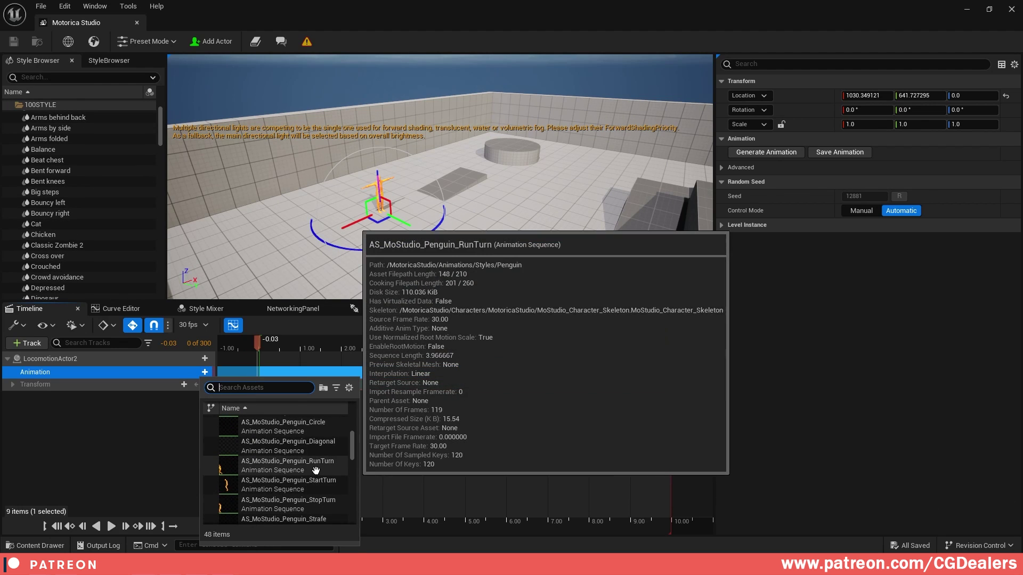
left_click(316, 470)
mouse_move(260, 349)
left_mouse_down()
mouse_move(331, 359)
mouse_move(261, 365)
left_mouse_up()
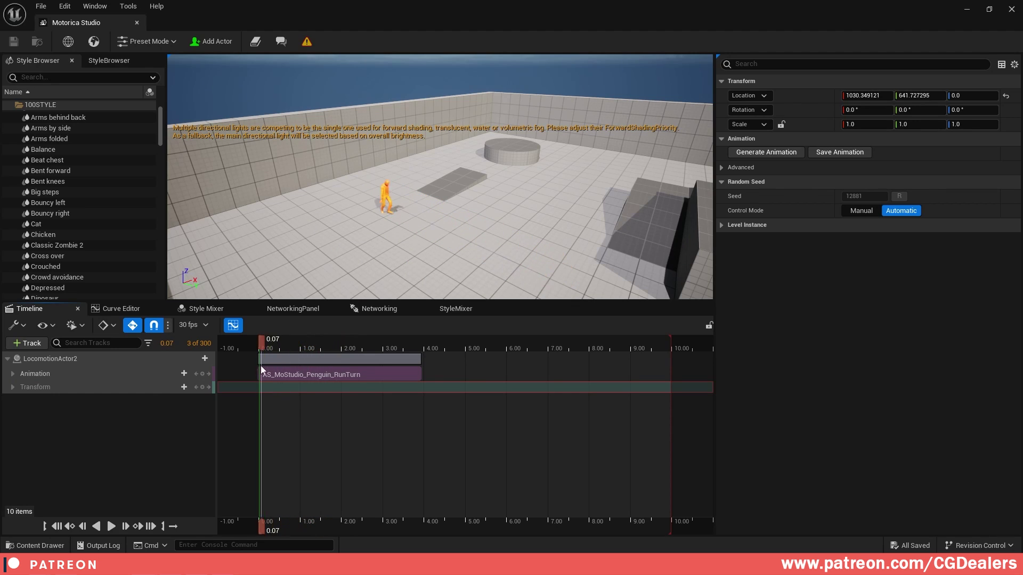
Delete the Penguin run-turn clip from the Animation track and switch back to Keyframe Mode
left_click(289, 374)
key("Delete")
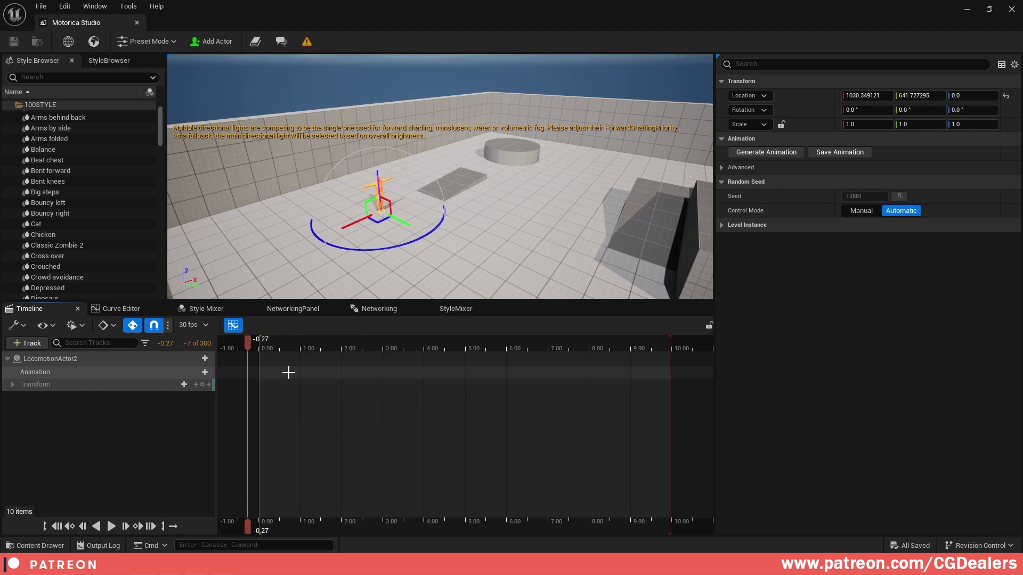
left_click(256, 343)
left_click_drag(257, 343, 261, 346)
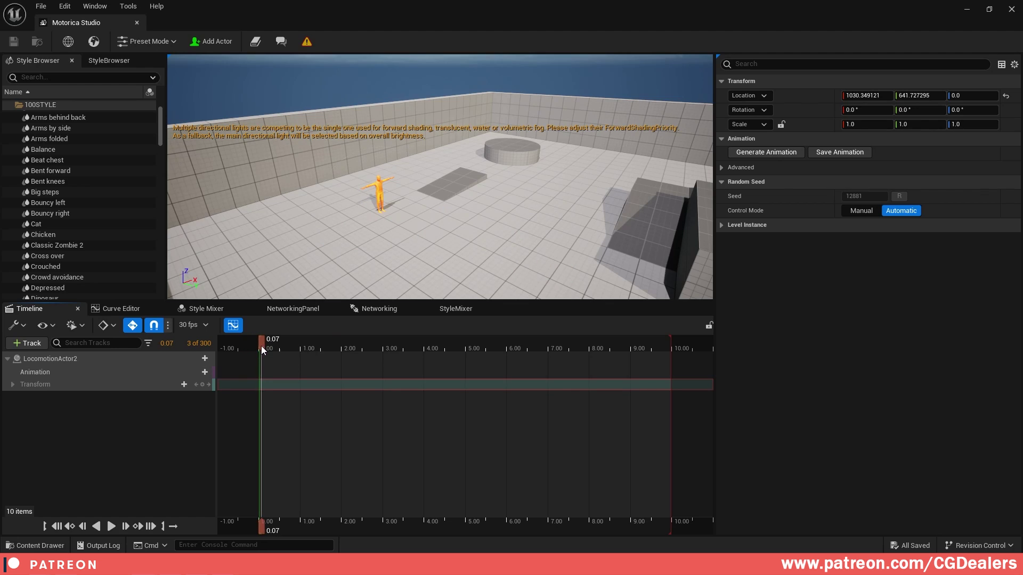
left_click(161, 42)
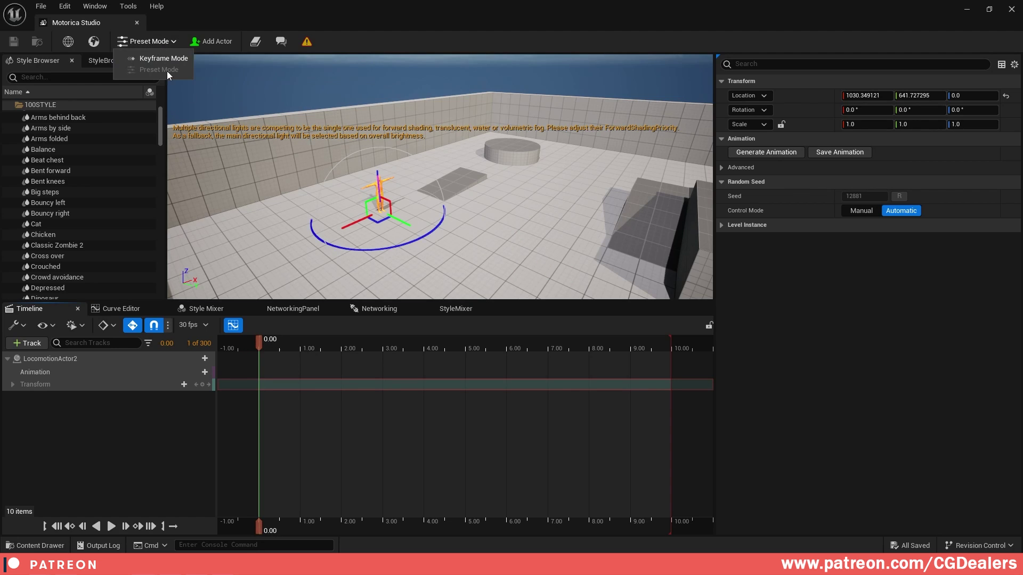
left_click(158, 59)
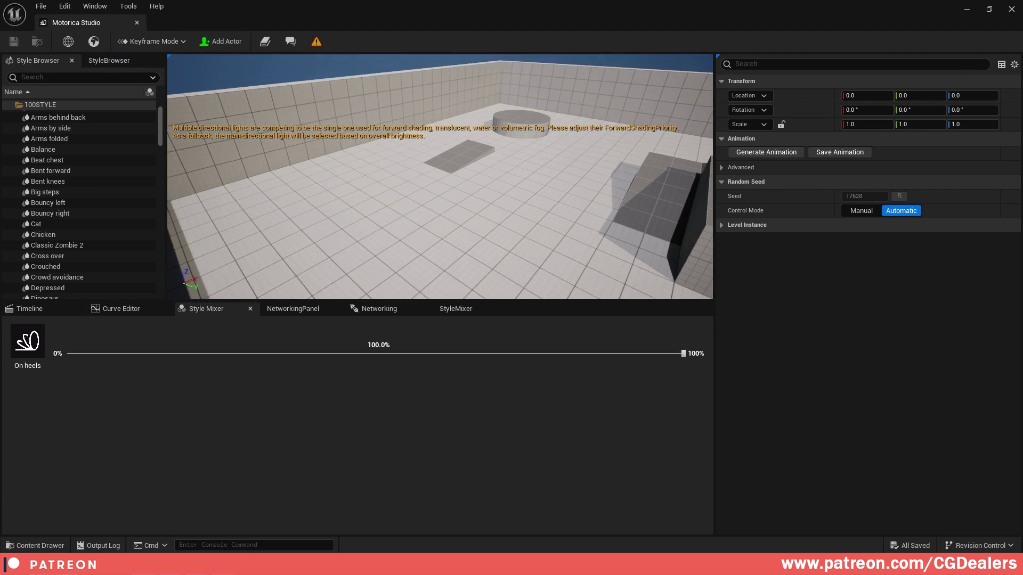
Place the actor on the level floor at about X 798, Y 704 and add a Transform keyframe at 0.00
left_click_drag(309, 175, 383, 181)
key("w")
right_click_drag(383, 181, 410, 187)
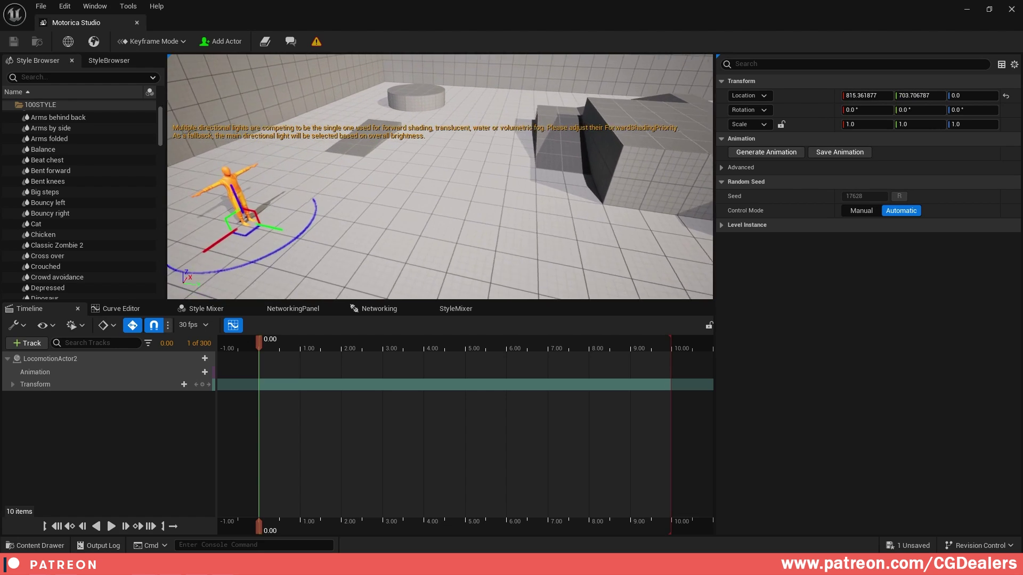
left_click_drag(235, 247, 233, 301)
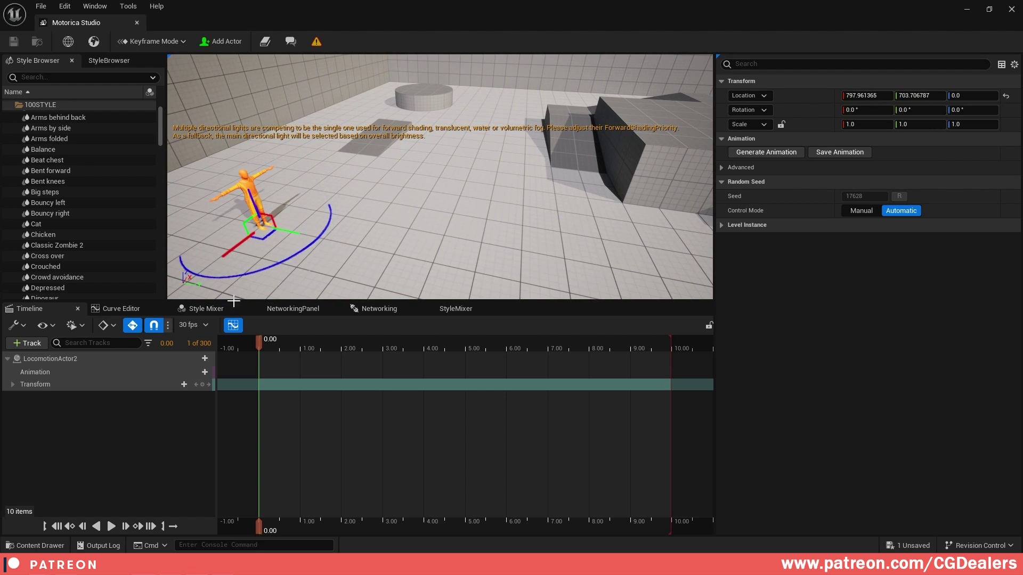
left_click(202, 385)
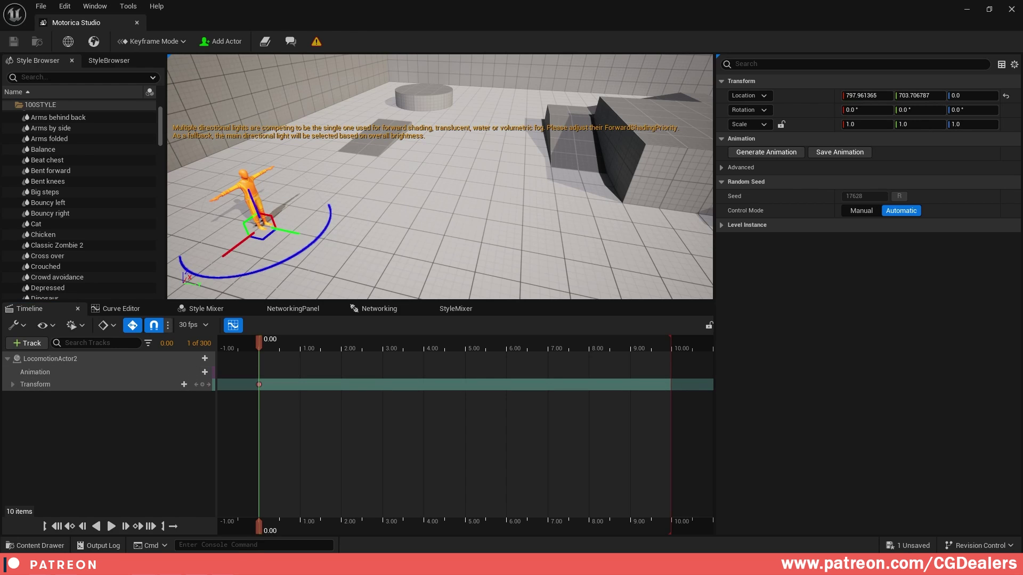
Keyframe the actor's position at about X 1067, Y 1151 at 2.97 seconds and X 696, Y 1661 at 6.00 seconds
left_click(330, 346)
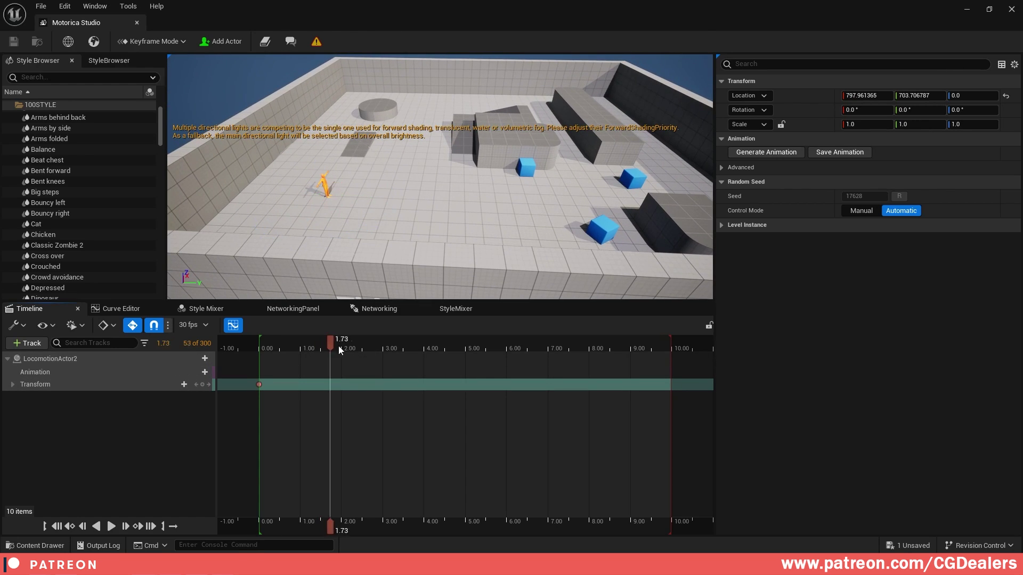
left_click_drag(384, 352, 381, 350)
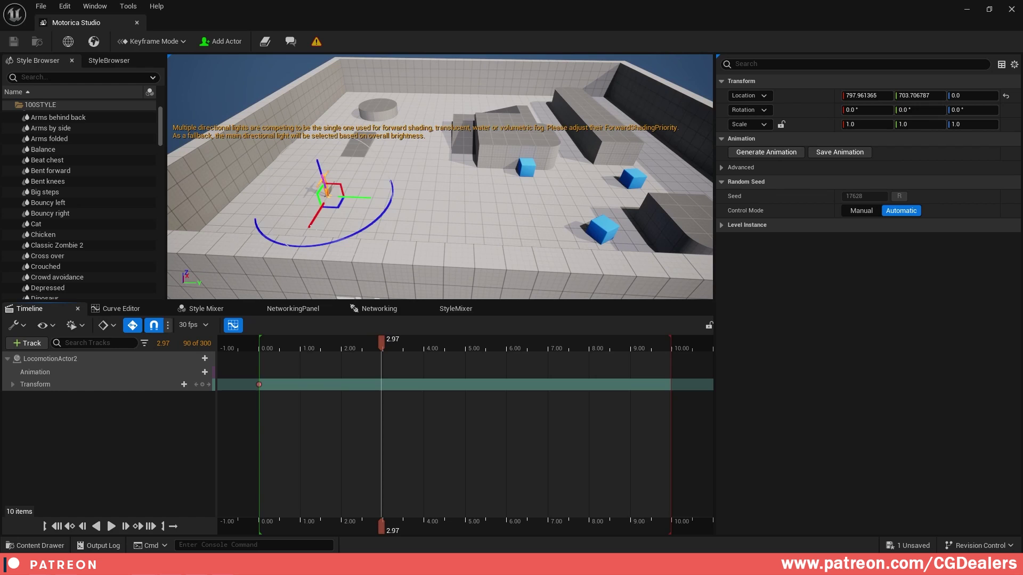
left_click_drag(351, 197, 397, 189)
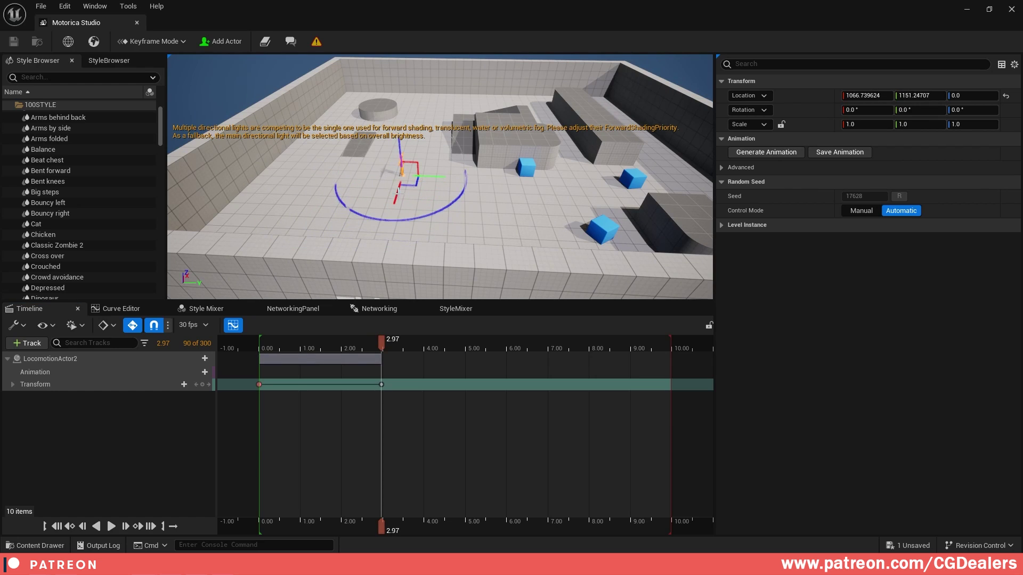
left_click_drag(453, 346, 506, 346)
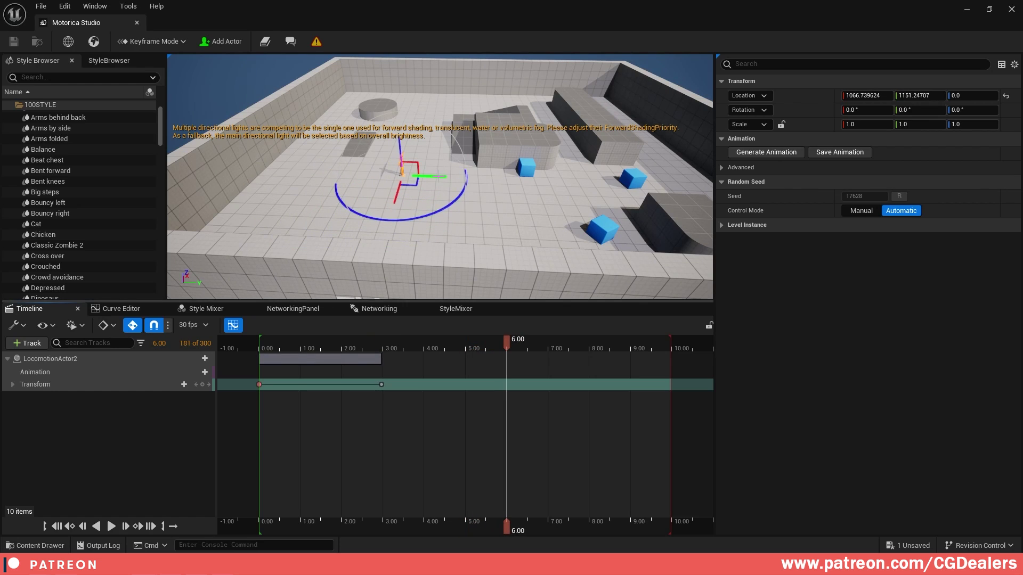
left_click_drag(430, 194, 503, 195)
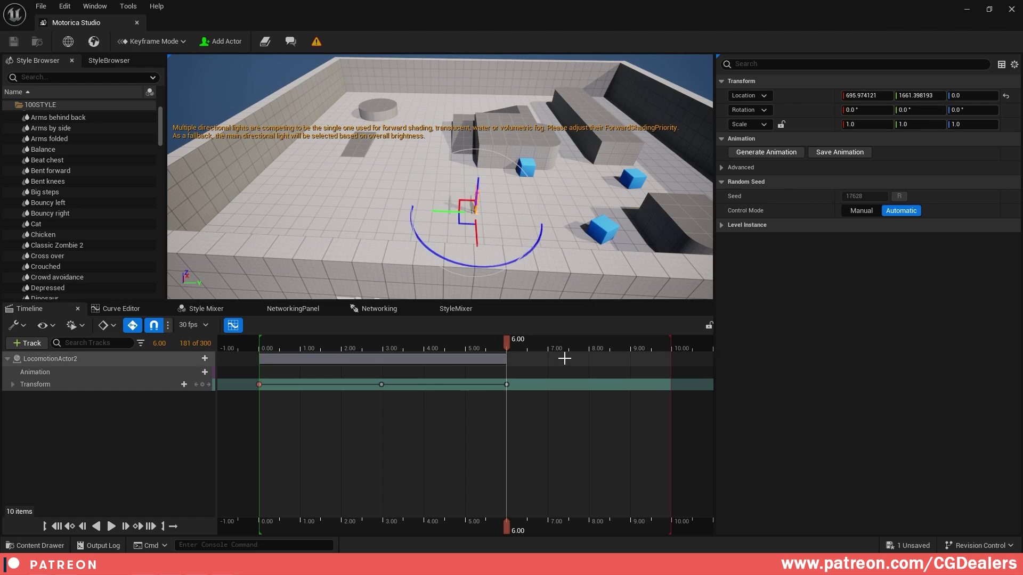
Keyframe the actor's position at about X 903, Y 2257 near 8 seconds and farther along at Y 2612 at 9.97 seconds
left_click(581, 346)
left_click_drag(590, 349, 588, 348)
left_click_drag(438, 213, 535, 214)
left_click_drag(590, 239, 581, 223)
left_click_drag(657, 345, 670, 347)
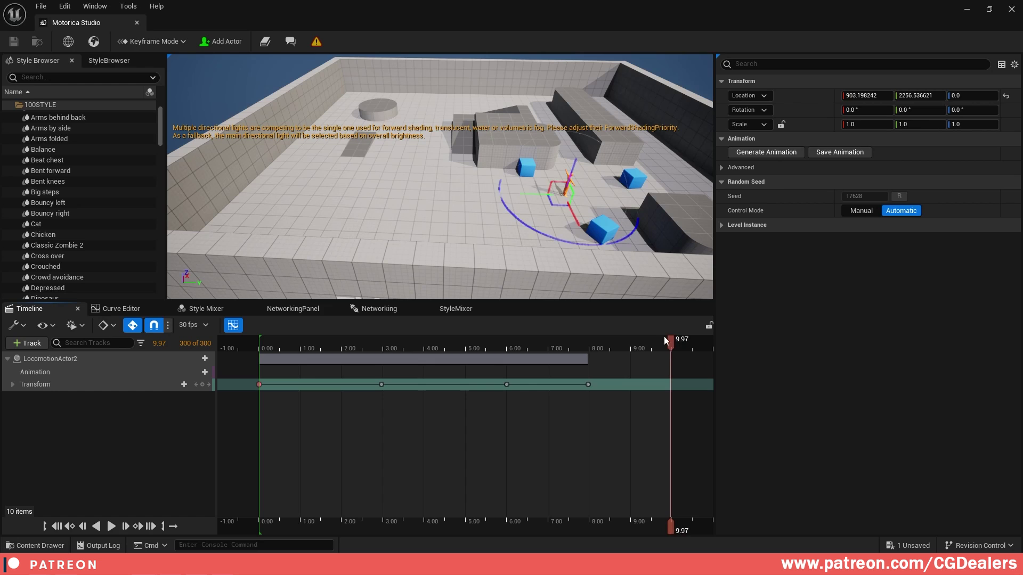
left_click_drag(535, 195, 588, 196)
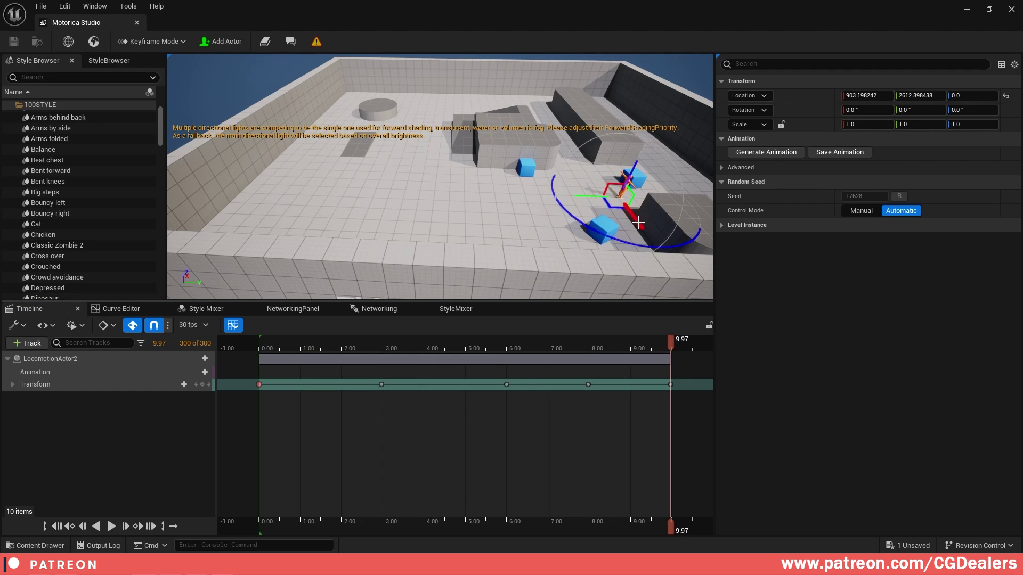
left_click_drag(637, 220, 630, 210)
Rotate the actor at its path keyframes to follow the travel direction, using 40° at 2.97 seconds, and return the playhead to the start
left_click_drag(272, 342, 313, 350)
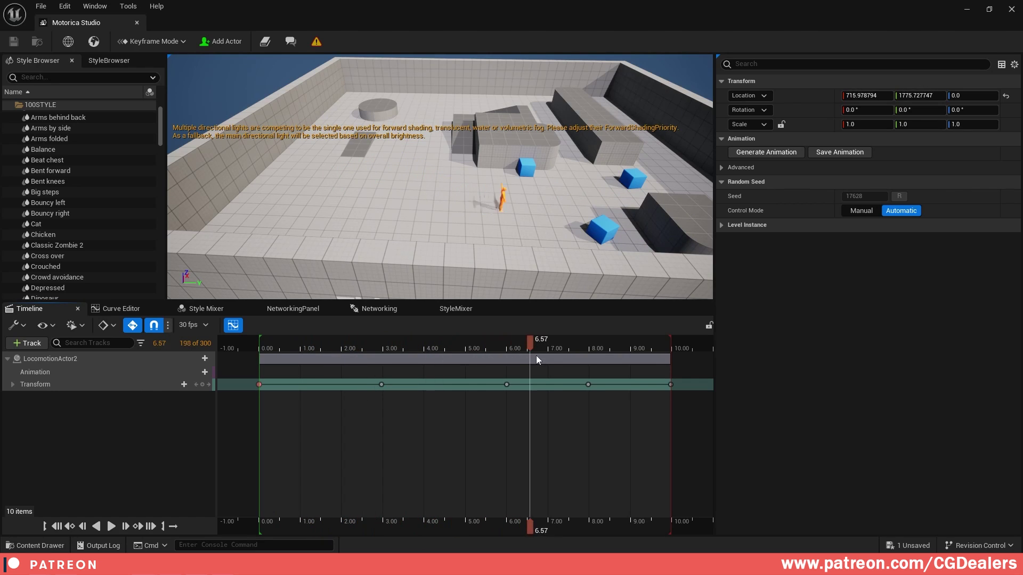
left_click_drag(536, 355, 260, 351)
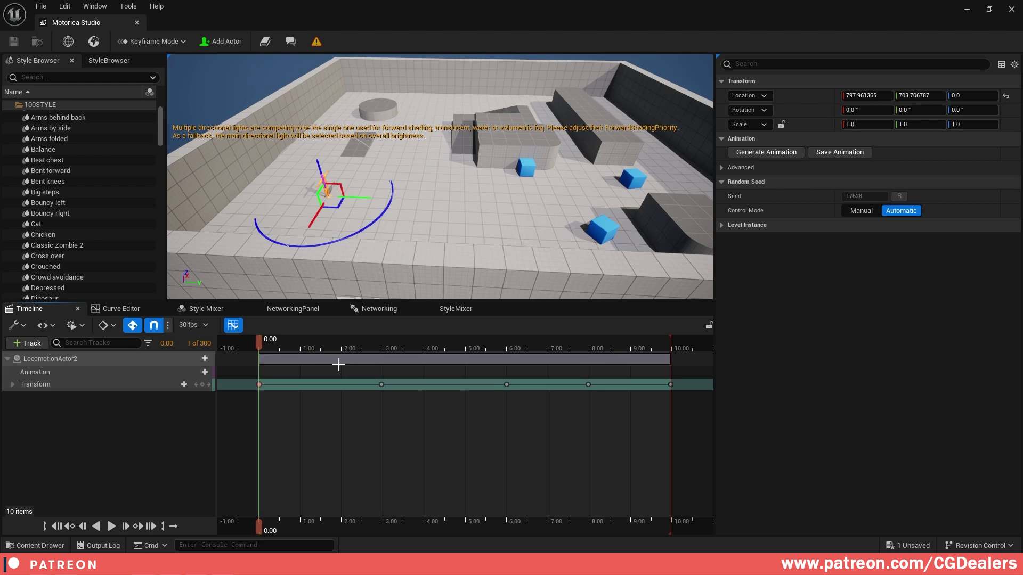
left_click(381, 343)
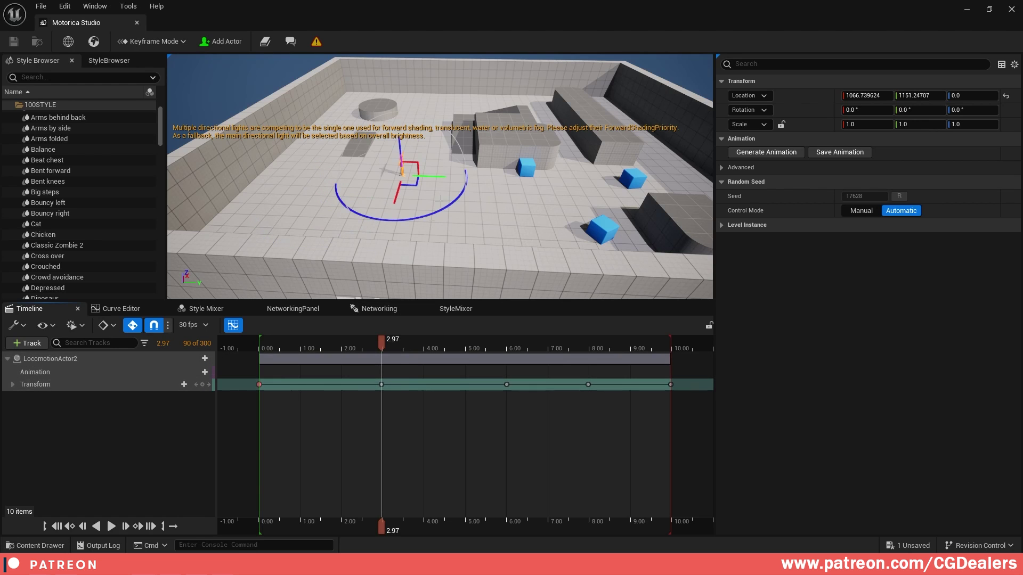
left_click_drag(415, 225, 380, 229)
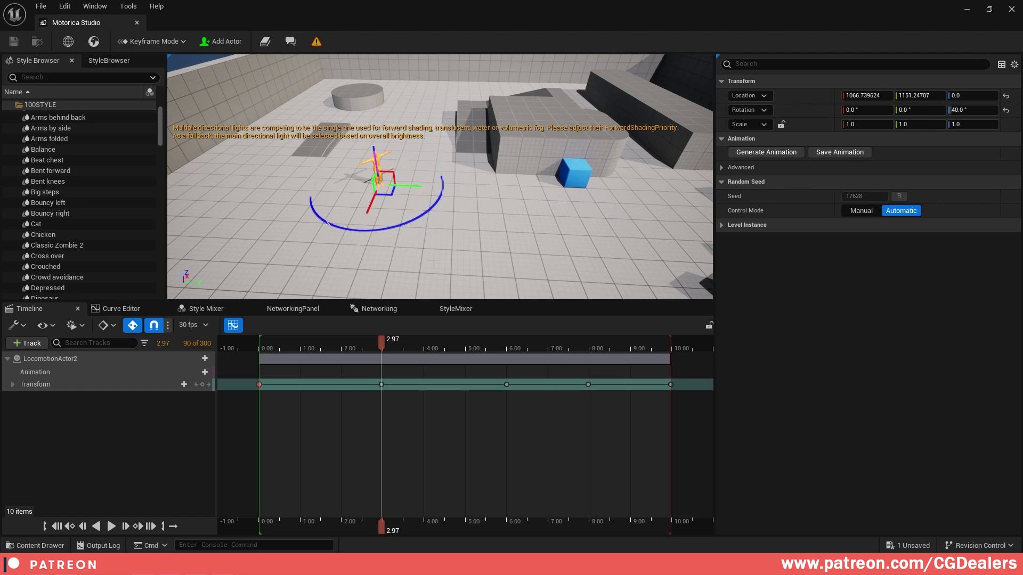
left_click_drag(381, 339, 506, 356)
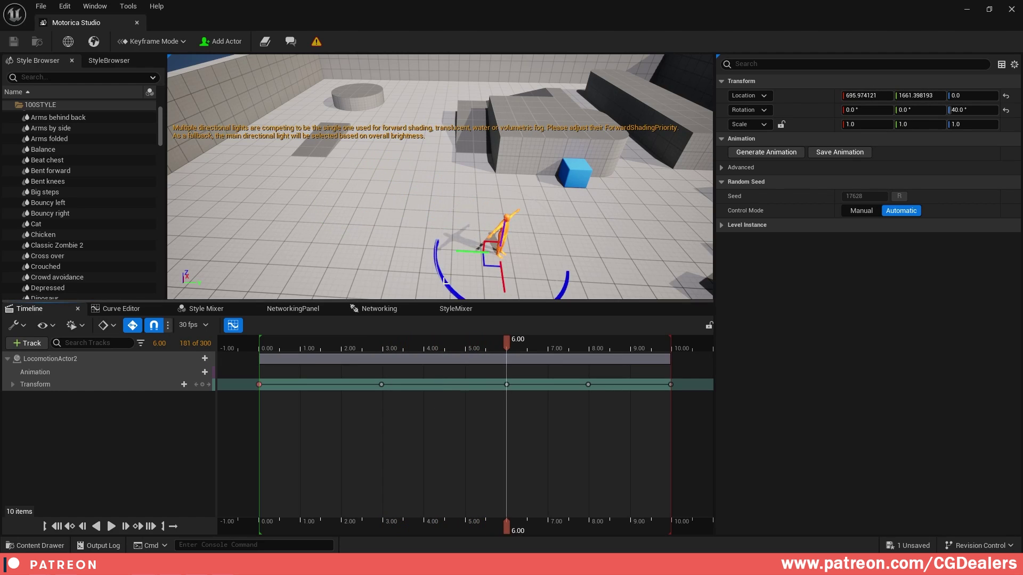
left_click_drag(442, 281, 677, 364)
key("f")
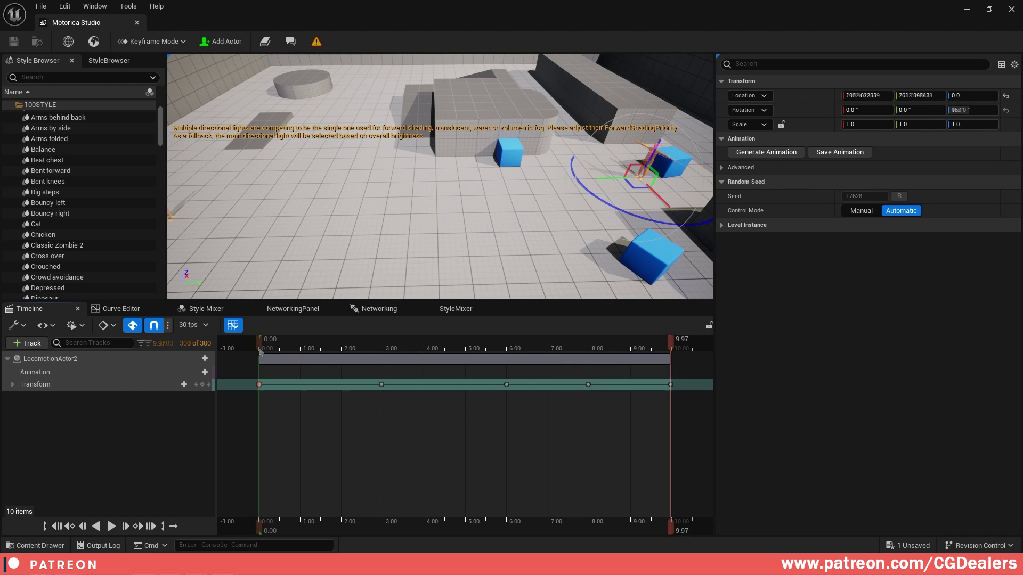
left_click_drag(671, 343, 259, 344)
Assign the Thug personality style to the locomotion actor and generate its animation
right_click_drag(213, 179, 158, 170)
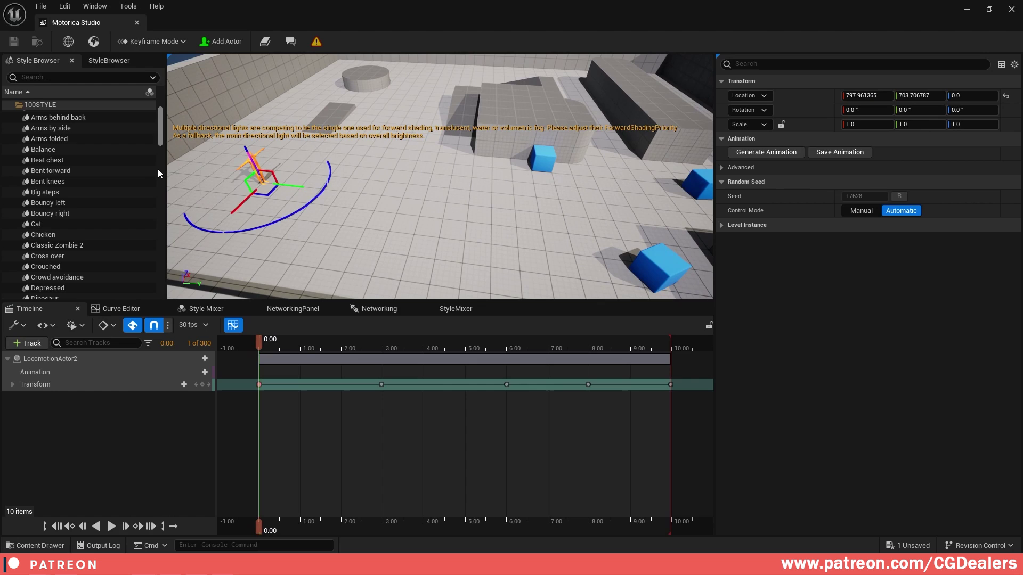
left_click(64, 119)
scroll(80, 160, "down", 20)
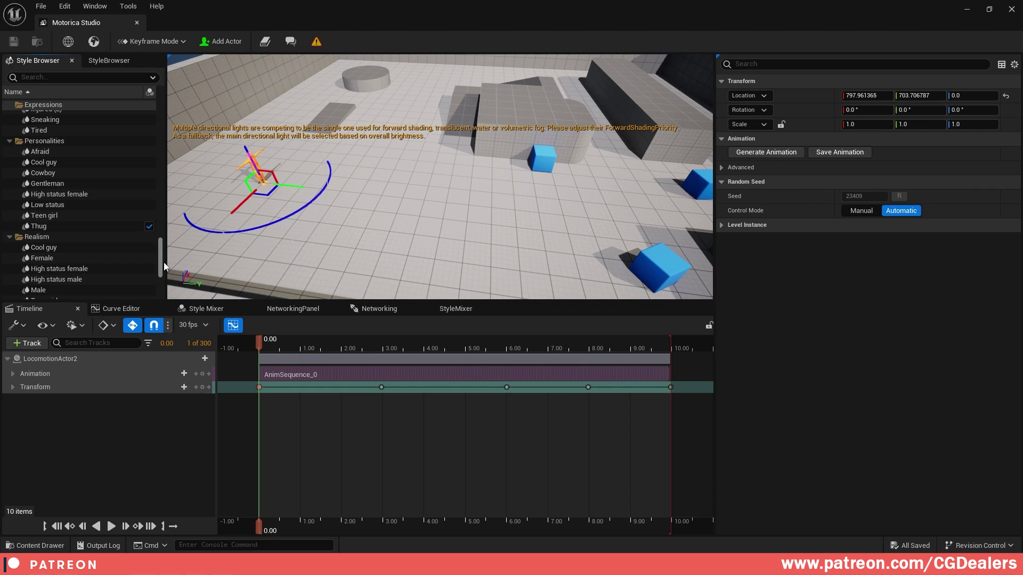
scroll(161, 262, "up", 1)
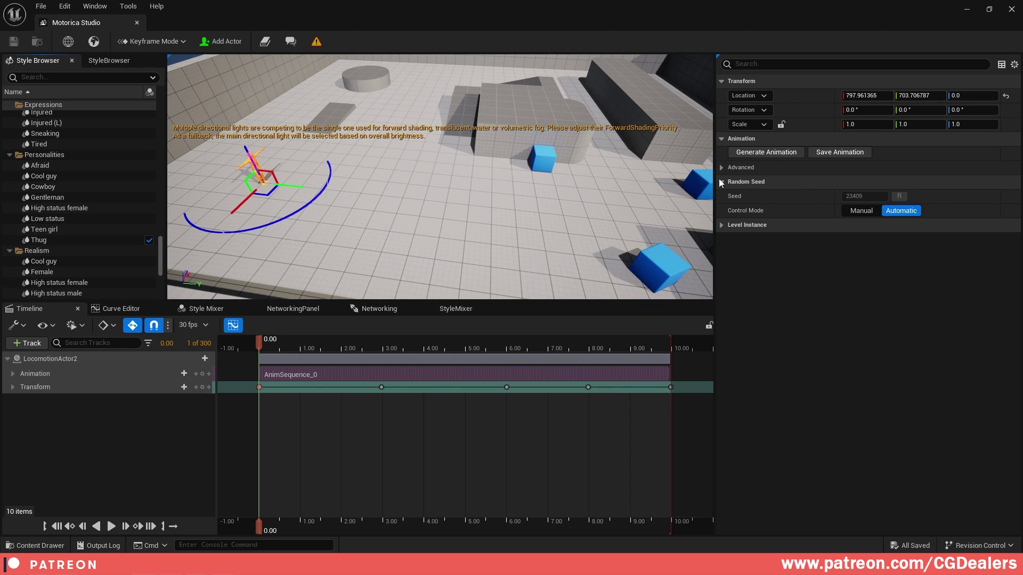
left_click(760, 154)
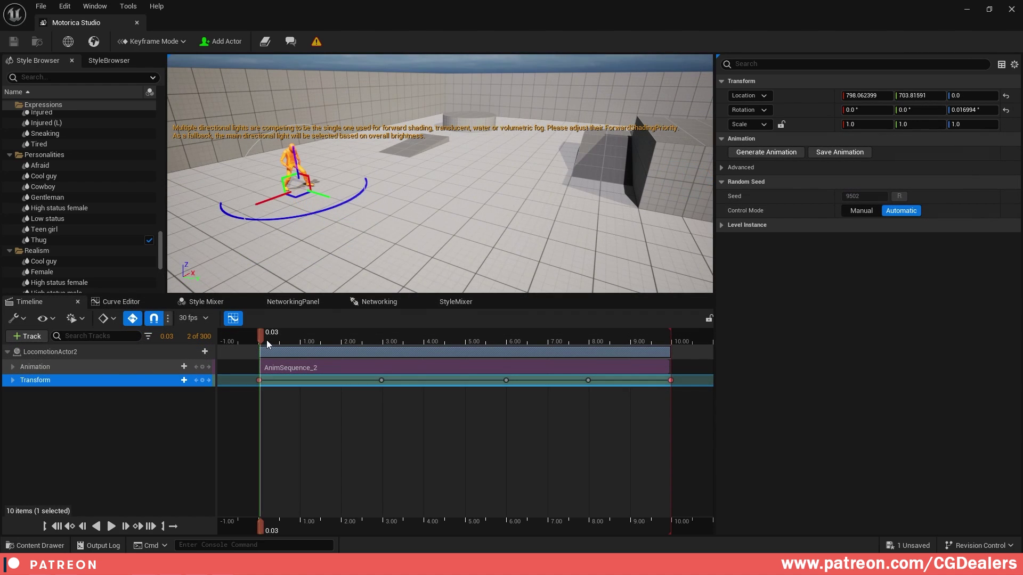
Review the generated walk along the path by scrubbing through it and playing it from the start
left_click_drag(263, 340, 439, 350)
right_click_drag(488, 213, 349, 205)
left_click_drag(492, 344, 546, 360)
right_click_drag(511, 229, 466, 255)
left_click_drag(545, 338, 666, 378)
left_click(260, 346)
left_click(111, 526)
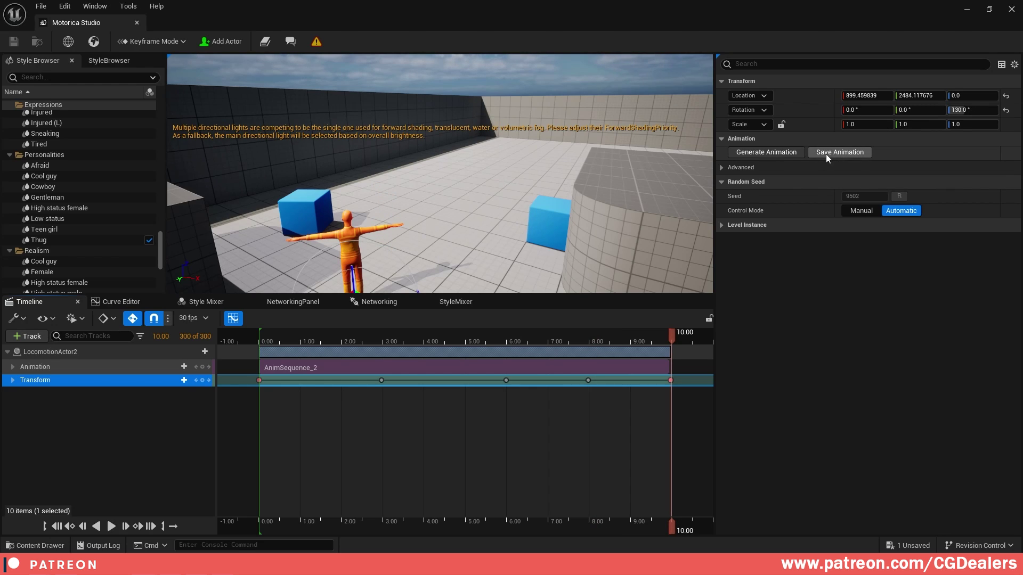
Save the animation as NiceWalk_Motorica_Anim in Content/Motorica/MotoAnim and open that folder in the main Unreal editor
left_click(840, 153)
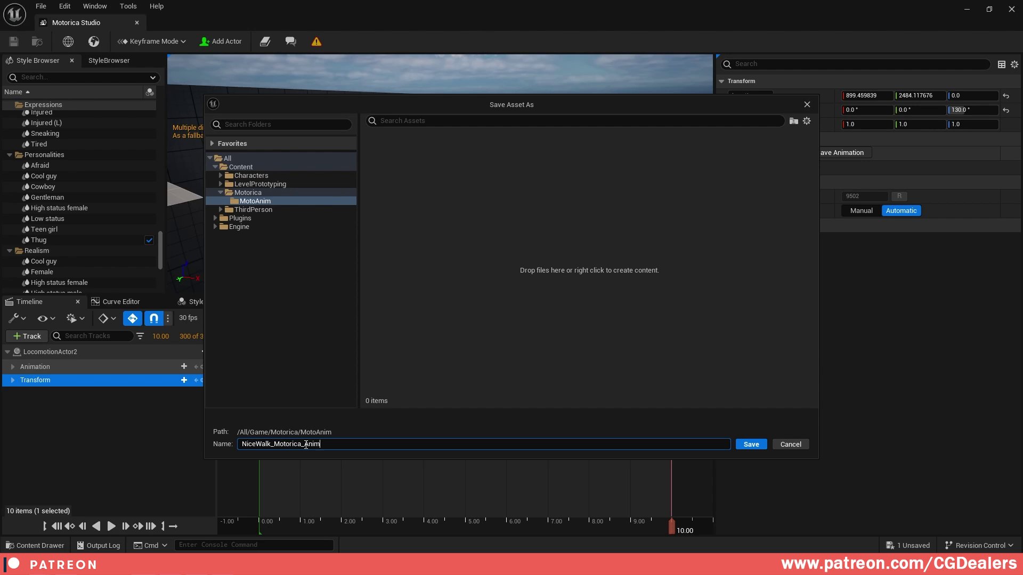
key("Return")
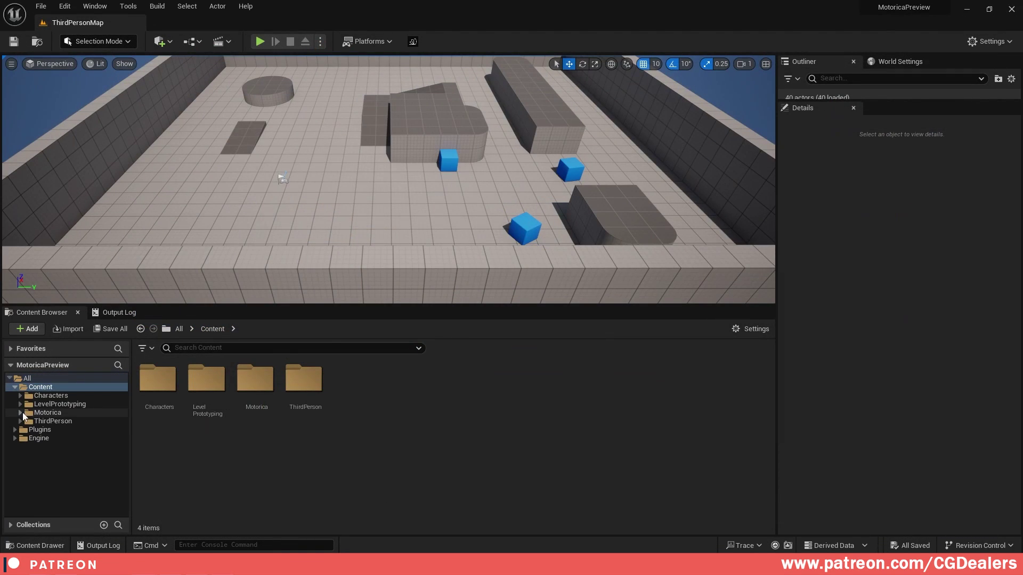
left_click(20, 413)
left_click(54, 421)
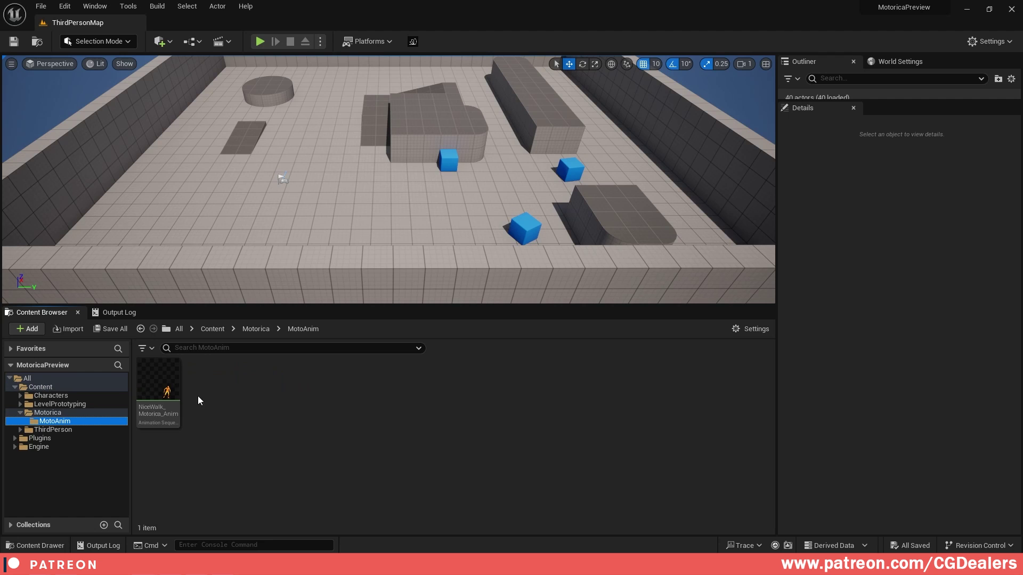
Place the NiceWalk_Motorica_Anim animation in the ThirdPersonMap level and frame its spot
left_click_drag(158, 386, 338, 141)
left_click_drag(175, 236, 164, 283)
right_click_drag(164, 284, 127, 315)
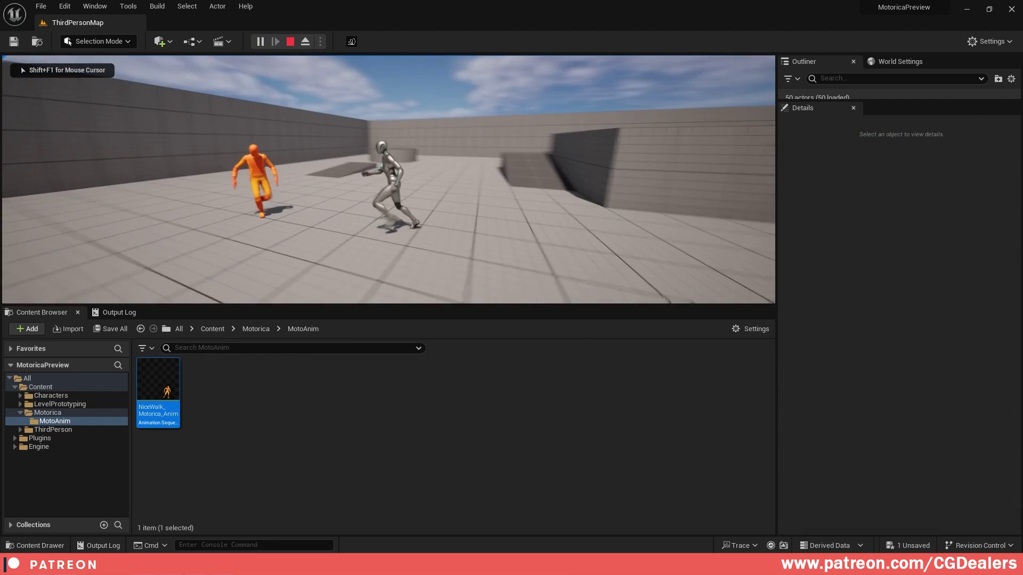
Play the level and run the player character alongside the animated figure to examine its walk from several sides
key("s")
key("d")
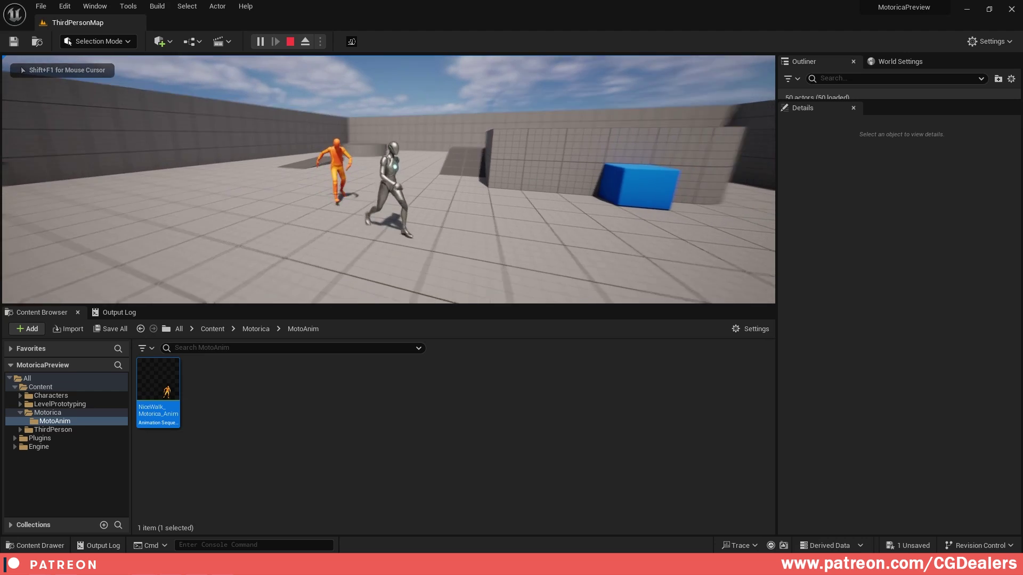
key("d")
key("s")
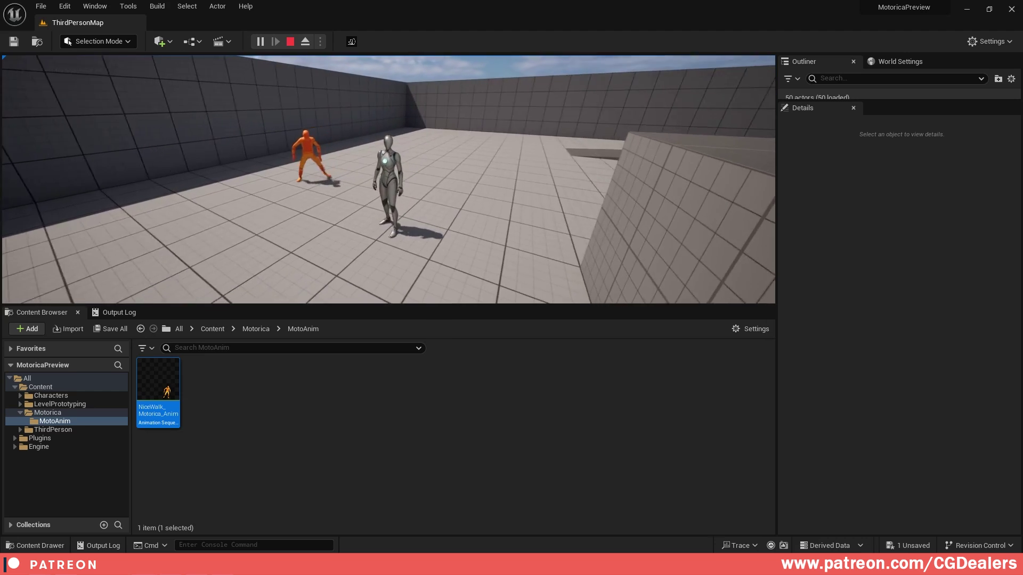
key("s")
key("a")
key("s")
key("a")
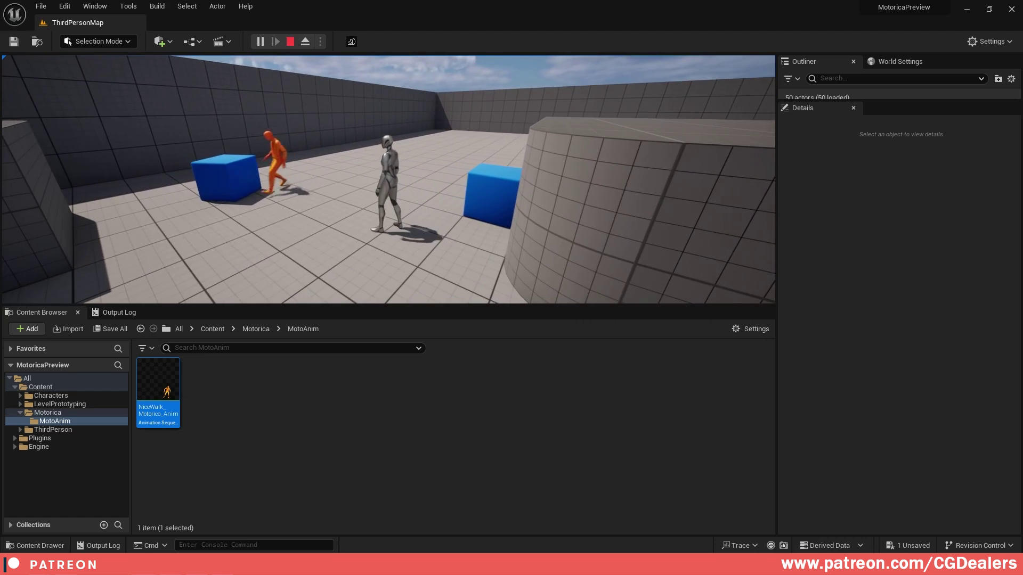
key("s")
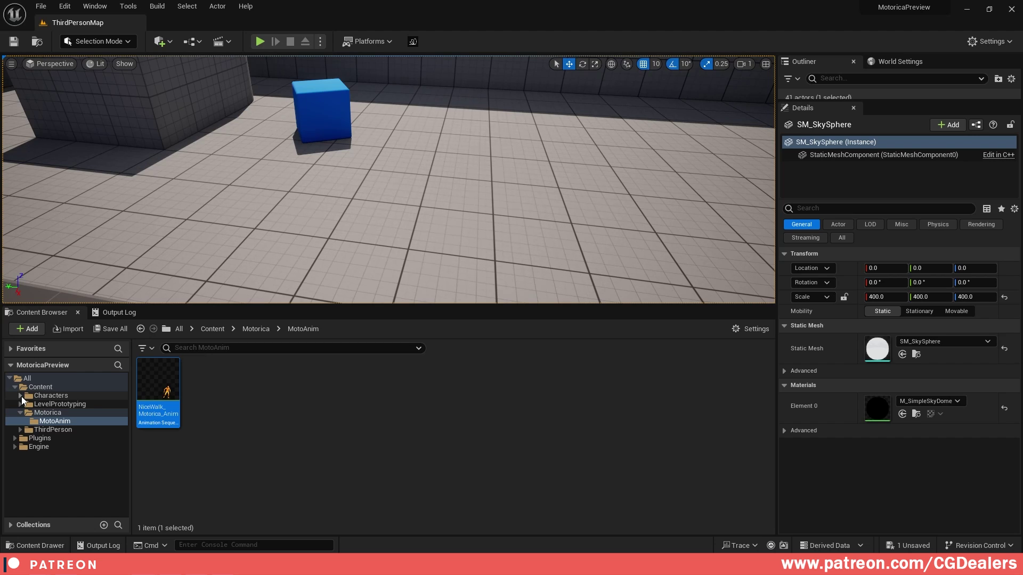
Create an IK Retargeter named RTG_MannieMotorica from IK_Mannequin in Characters/Mannequins/Rigs and open it
left_click(21, 396)
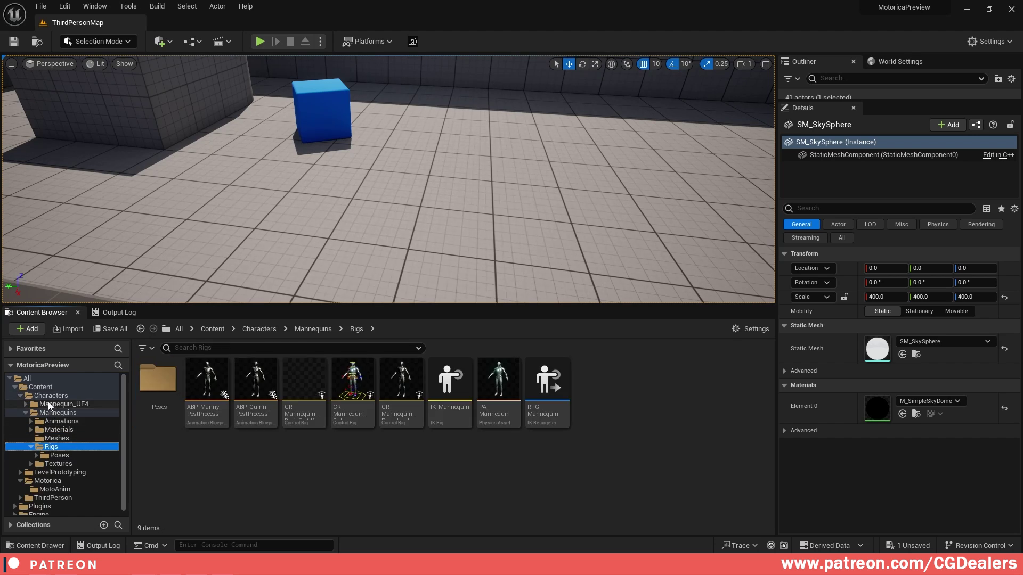
left_click(21, 479)
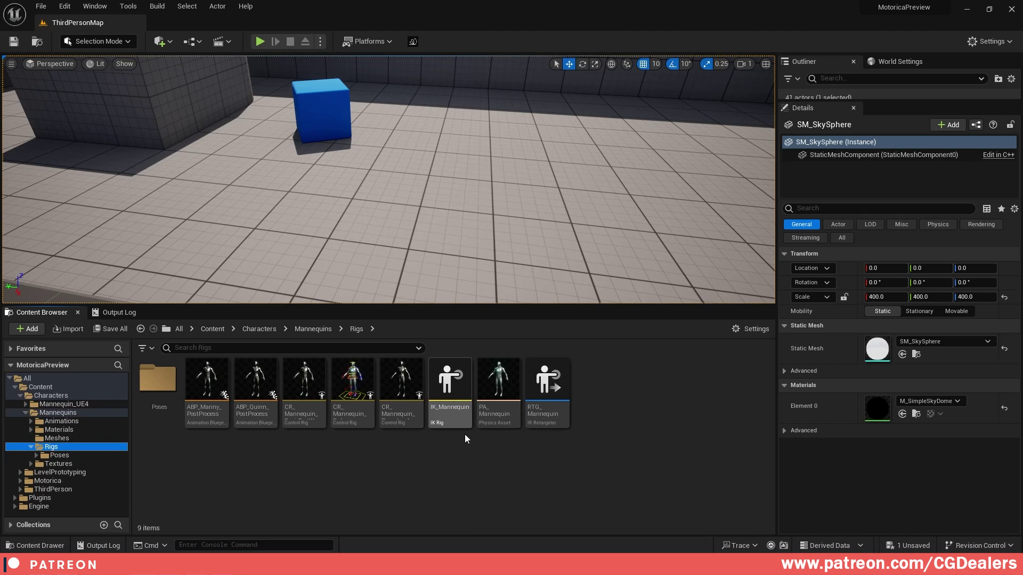
left_click(458, 384)
right_click(459, 386)
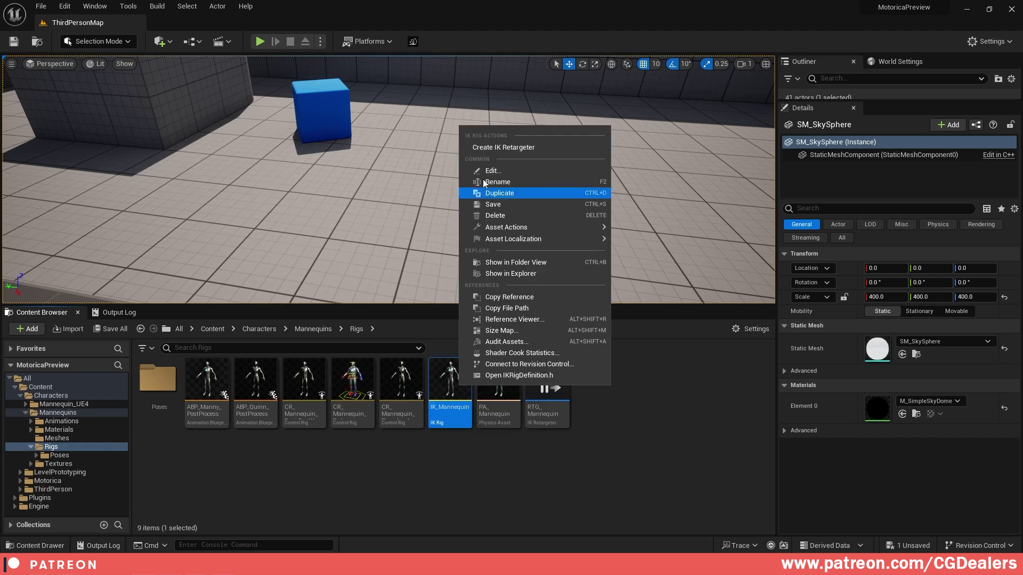
left_click(518, 146)
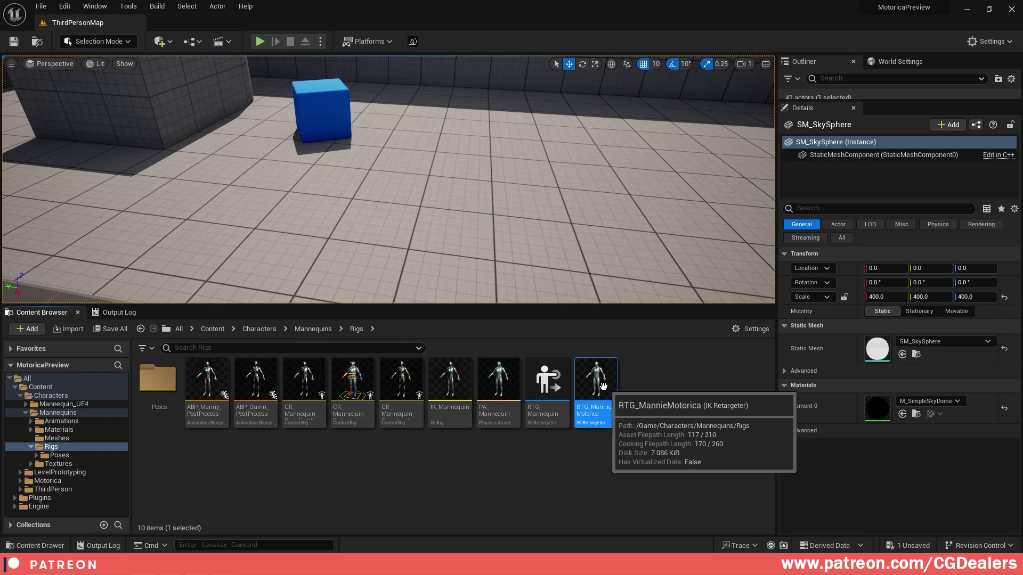
double_click(604, 387)
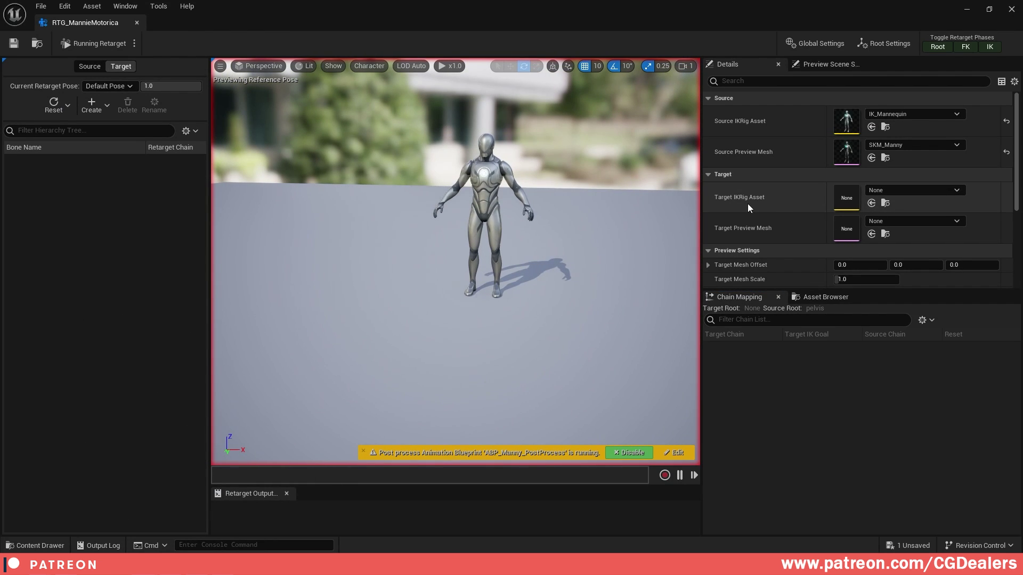
Set the retargeter's target IK rig to IK_Mannequin and its target preview mesh to SKM_Quinn
left_click(914, 190)
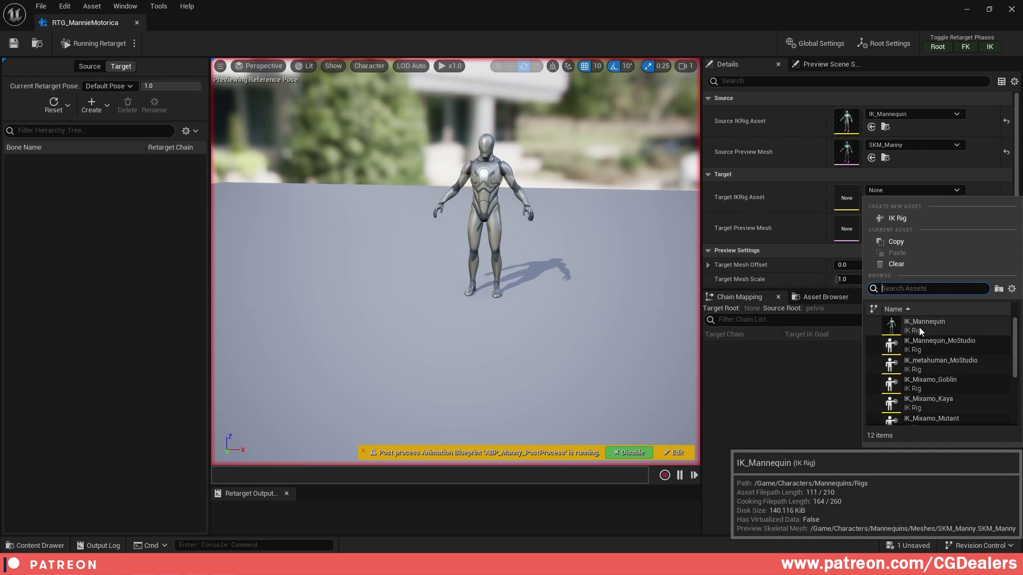
left_click(942, 325)
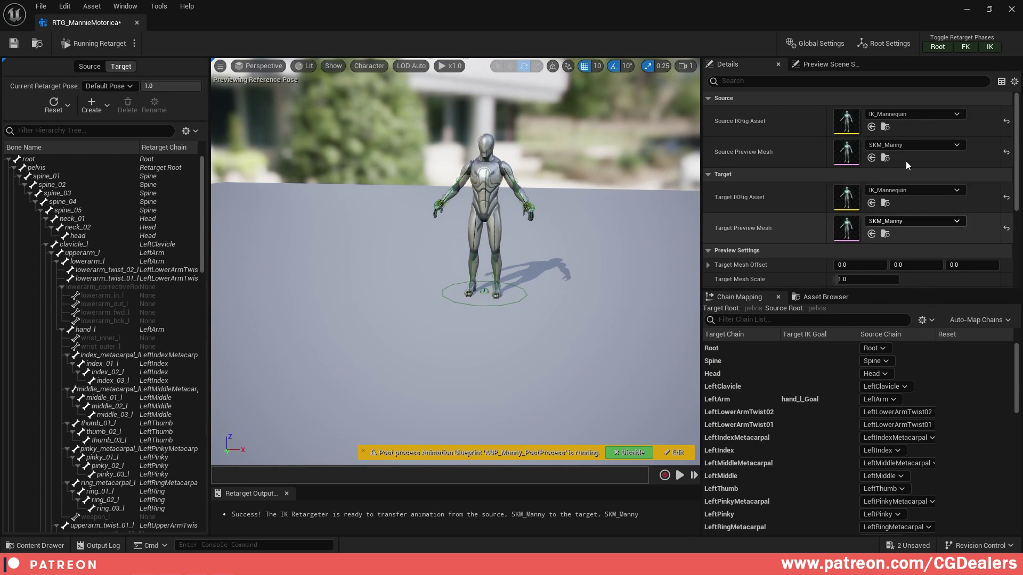
left_click(904, 221)
scroll(943, 378, "down", 3)
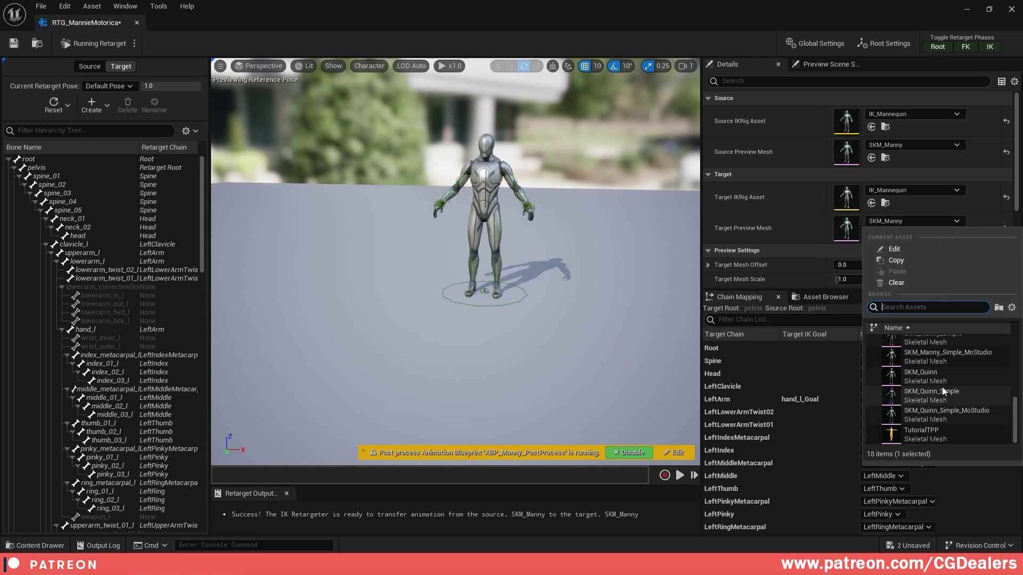
left_click(928, 378)
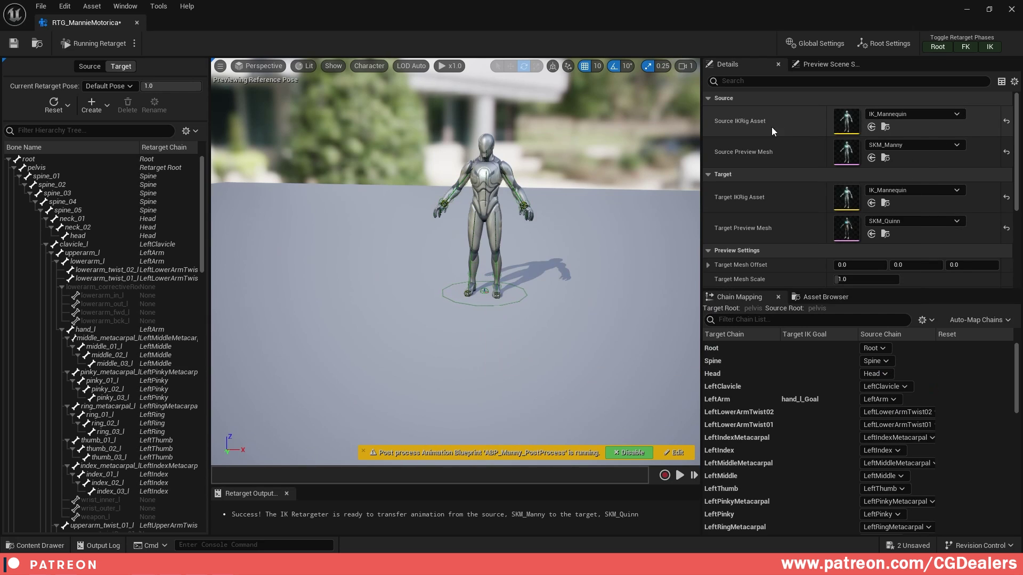
Search for the MoStudio rig and assign IK_MoStudio as the retargeter's source IK rig
left_click(908, 116)
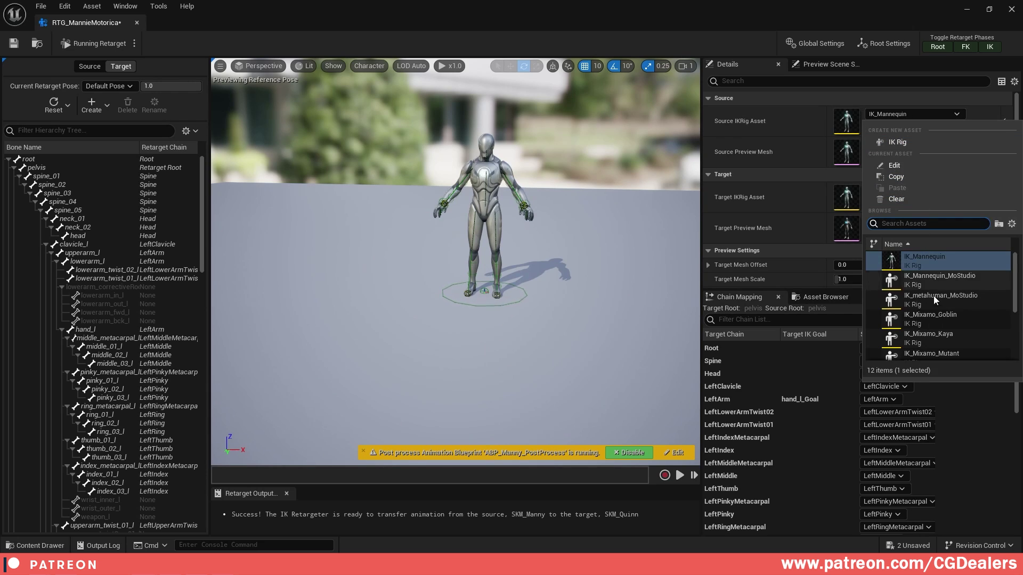
scroll(936, 287, "down", 2)
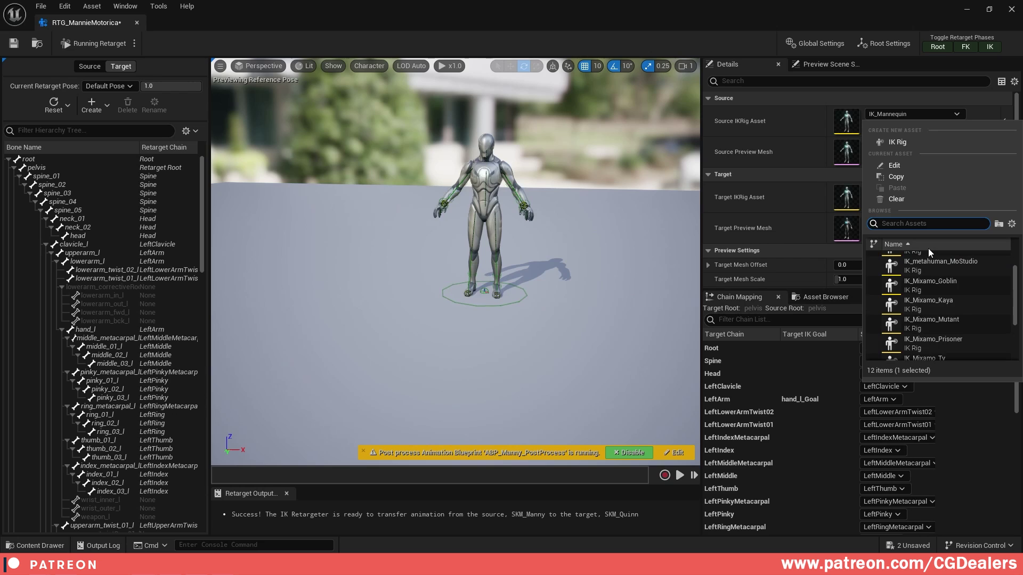
type("IK_mo")
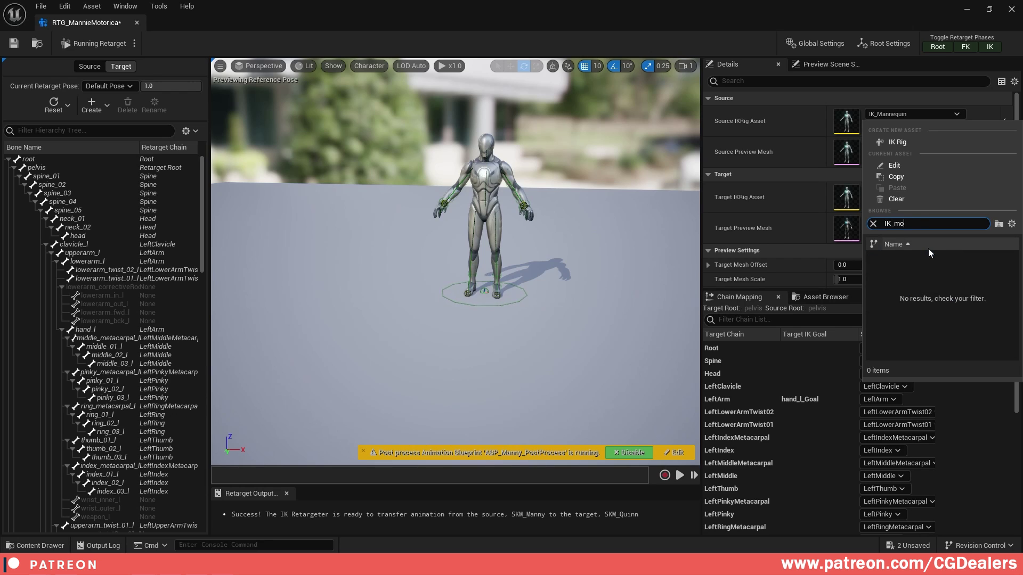
left_click(929, 258)
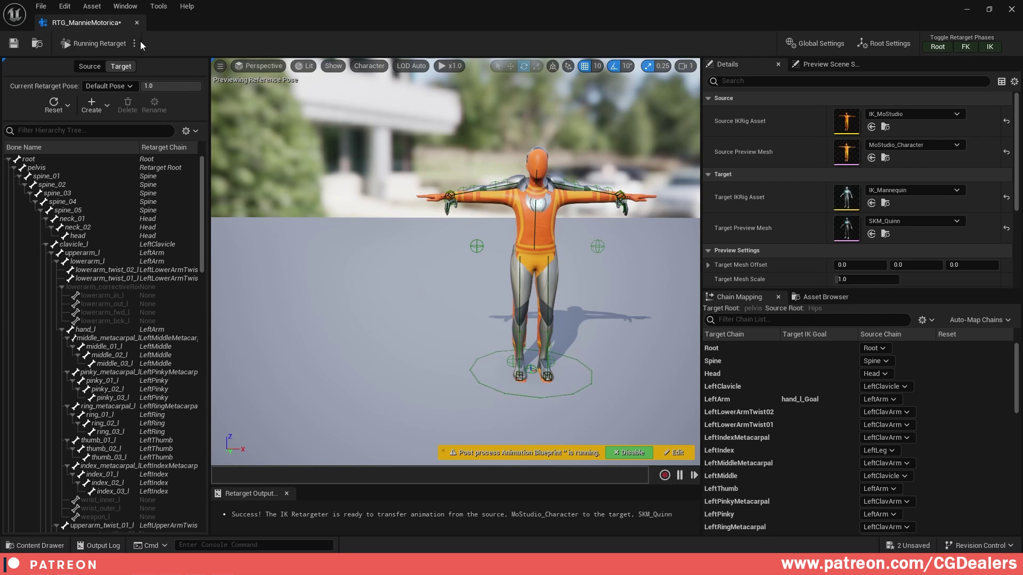
Switch the retargeter to Edit Retarget Pose and draw the bones of the entire hierarchy
left_click(134, 43)
left_click(161, 73)
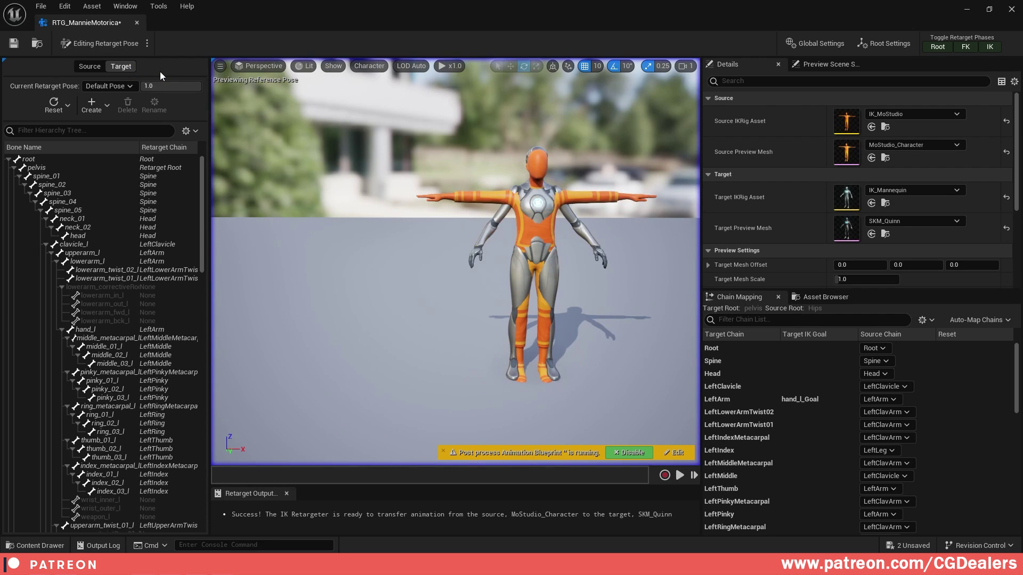
left_click(378, 67)
mouse_move(381, 119)
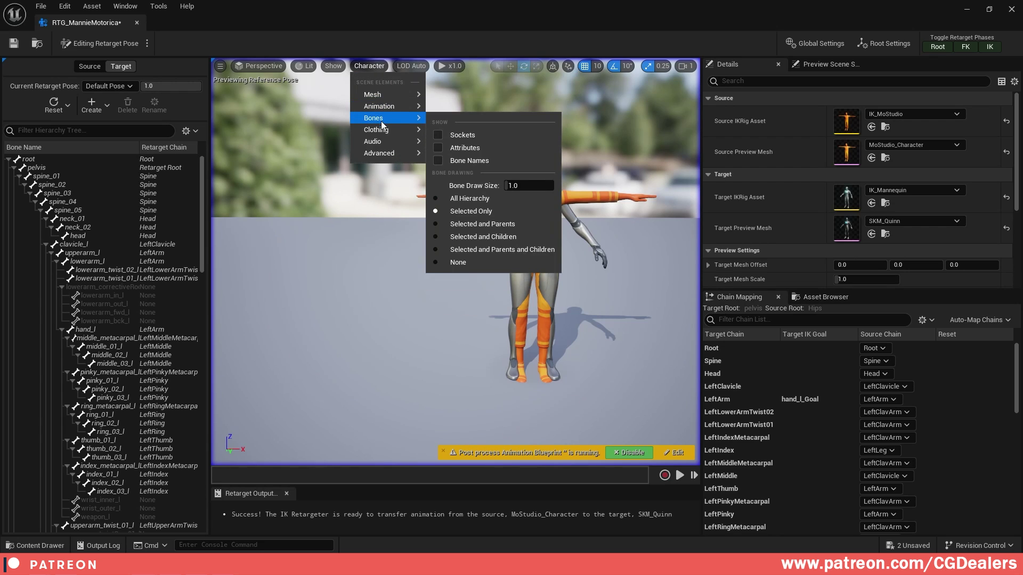
left_click(470, 198)
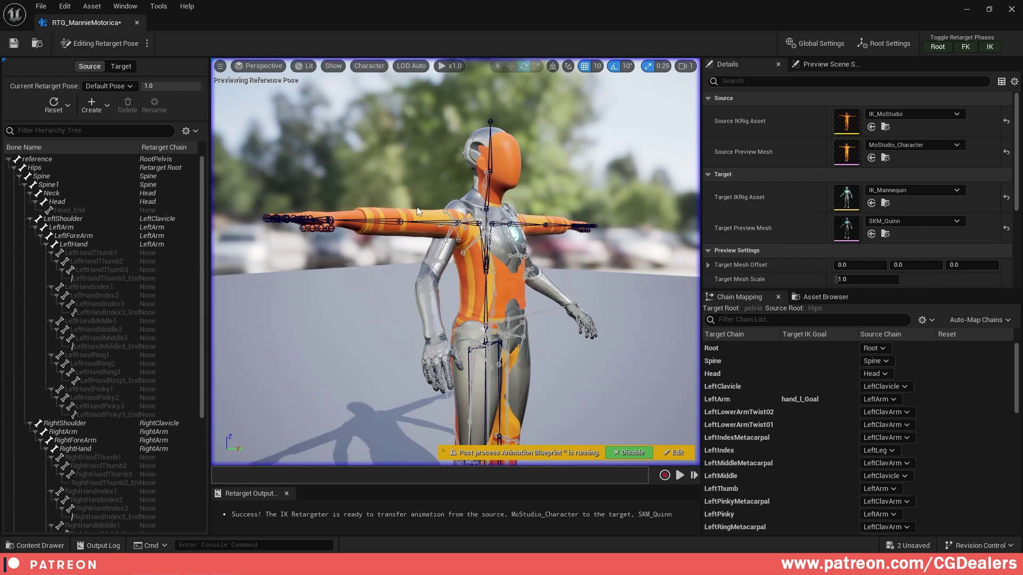
On the source skeleton, rotate the RightArm bone by -50° about Z and the RightForeArm bone by -30° about Y to match the mannequin
left_click_drag(426, 212, 432, 273)
left_click(458, 215)
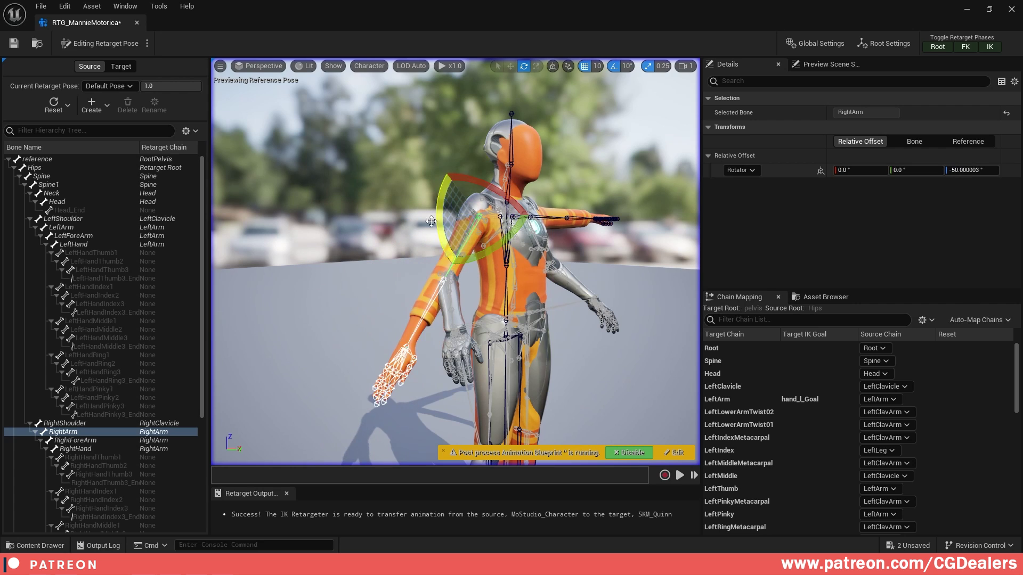
left_click_drag(359, 225, 463, 241, "alt")
left_click(406, 248)
right_click_drag(463, 240, 320, 240)
left_click_drag(554, 225, 409, 229)
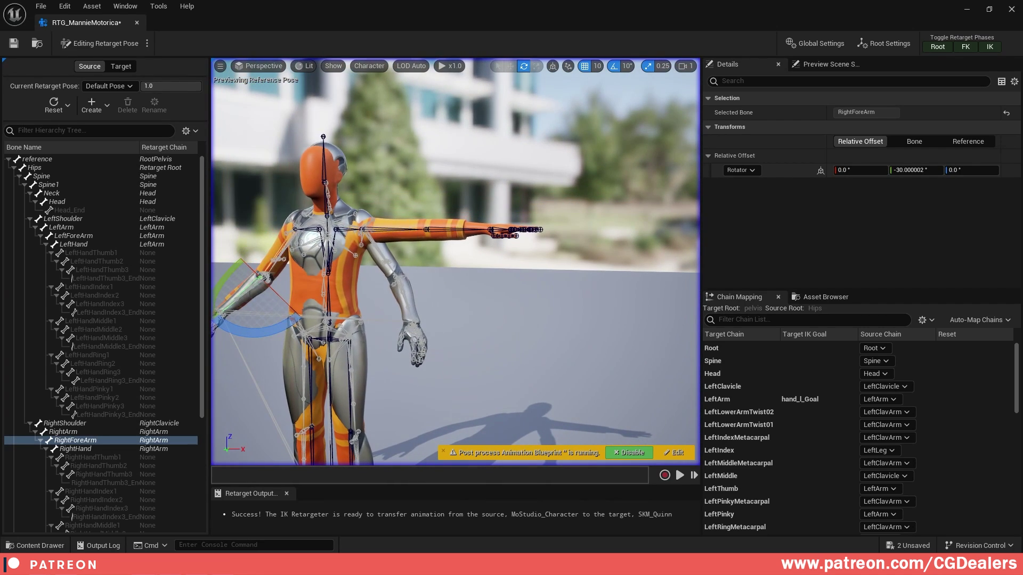
Lower the source skeleton's LeftArm bone to match the mannequin and rotate its LeftForeArm bone 40° about Y
left_click(395, 229)
left_click_drag(399, 190, 352, 290)
left_click(418, 297)
left_click_drag(433, 274, 394, 250)
left_click_drag(477, 266, 464, 281)
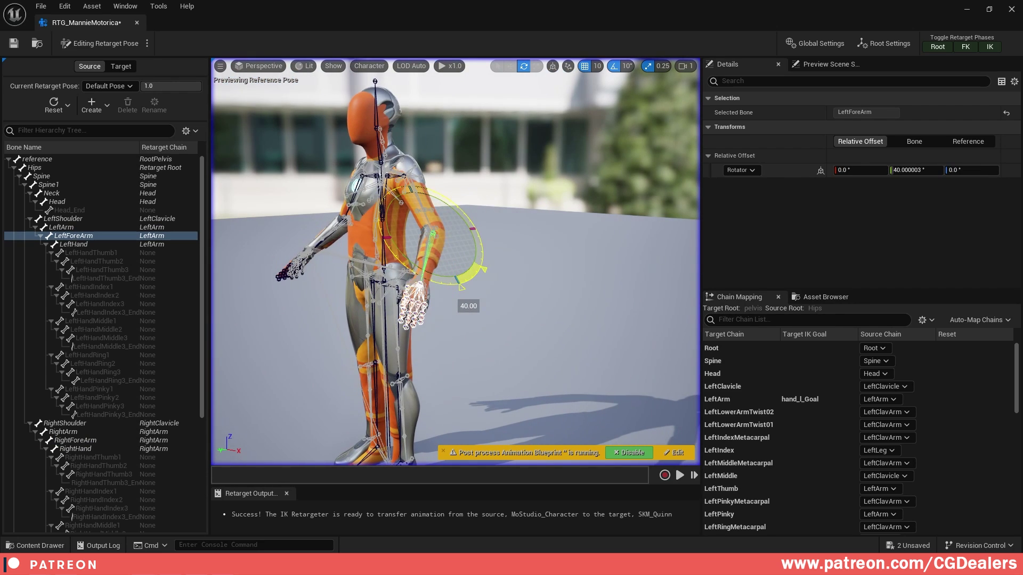
Rotate the source skeleton's LeftHand bone toward the mannequin's hand and its RightHand bone by -10° about Z
right_click_drag(464, 280, 613, 309)
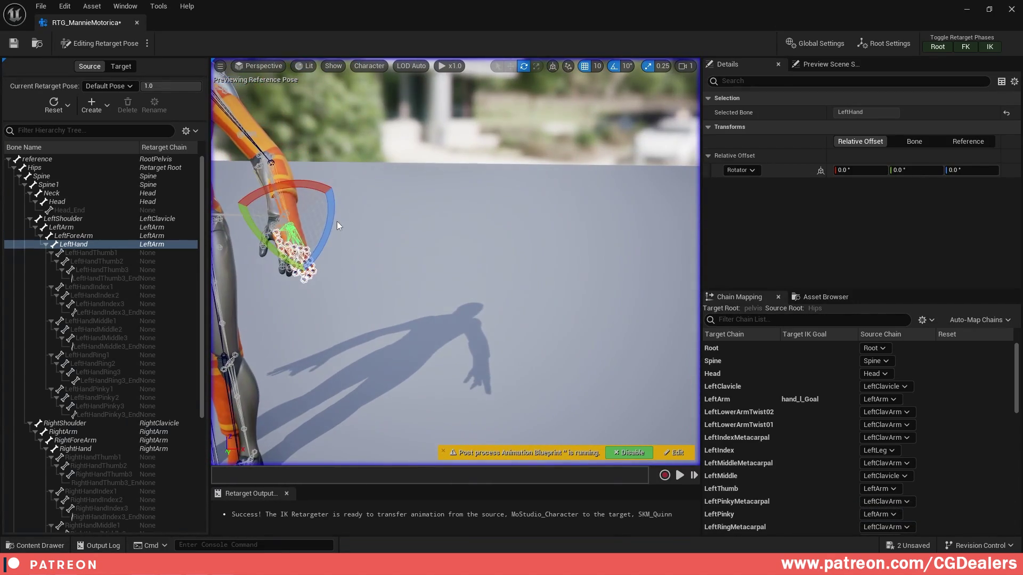
left_click_drag(331, 222, 323, 236)
right_click_drag(386, 235, 346, 235)
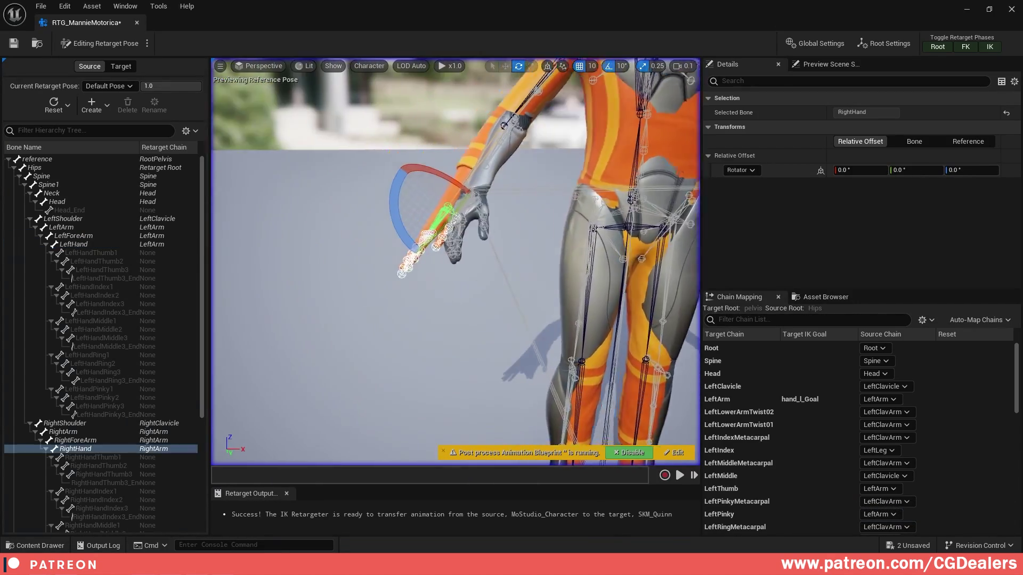
right_click_drag(347, 235, 312, 239)
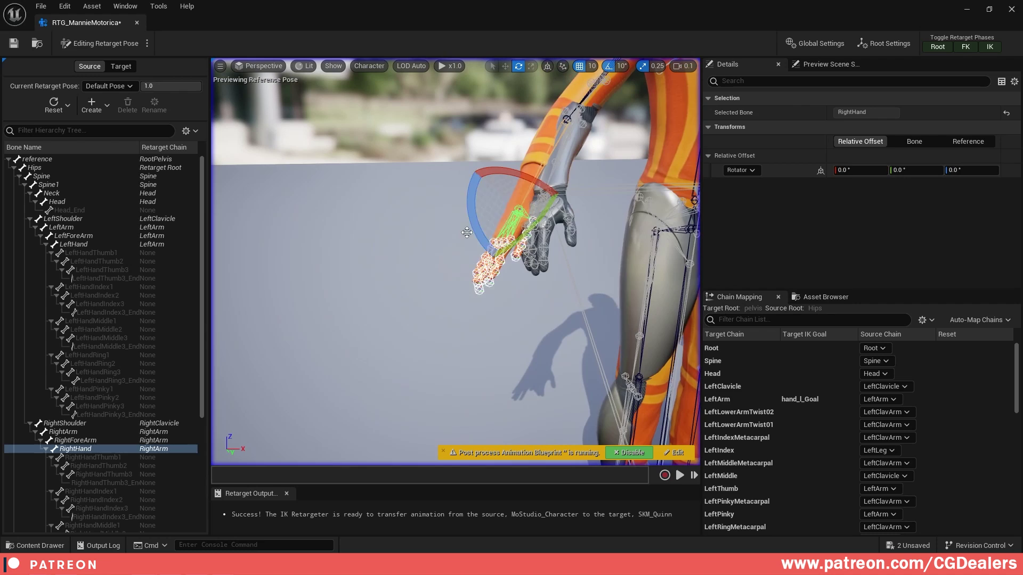
left_click_drag(472, 208, 469, 222)
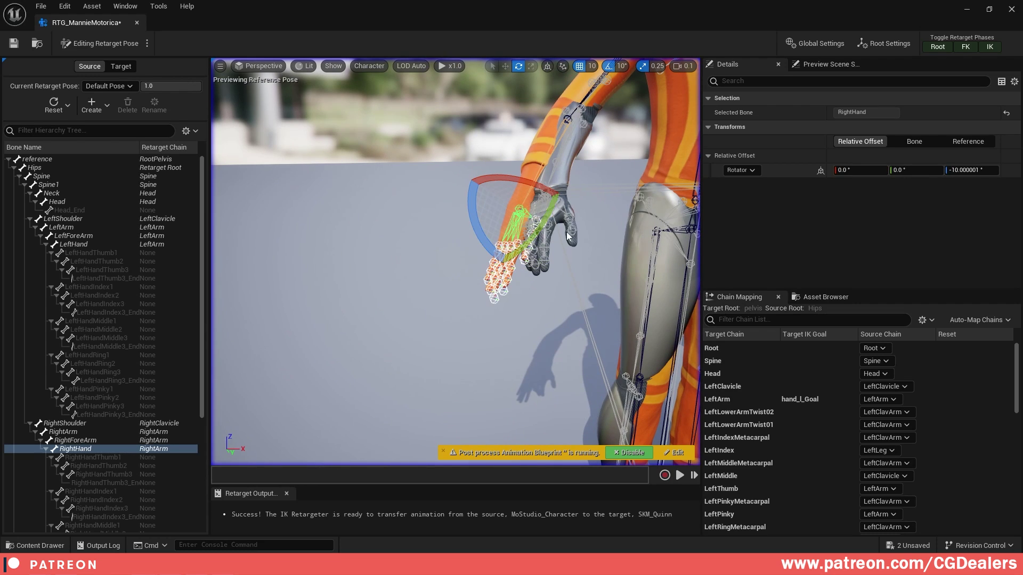
Refine the rotation of the source skeleton's RightForeArm bone to line up with the mannequin's forearm
left_click(435, 119)
left_click(535, 219)
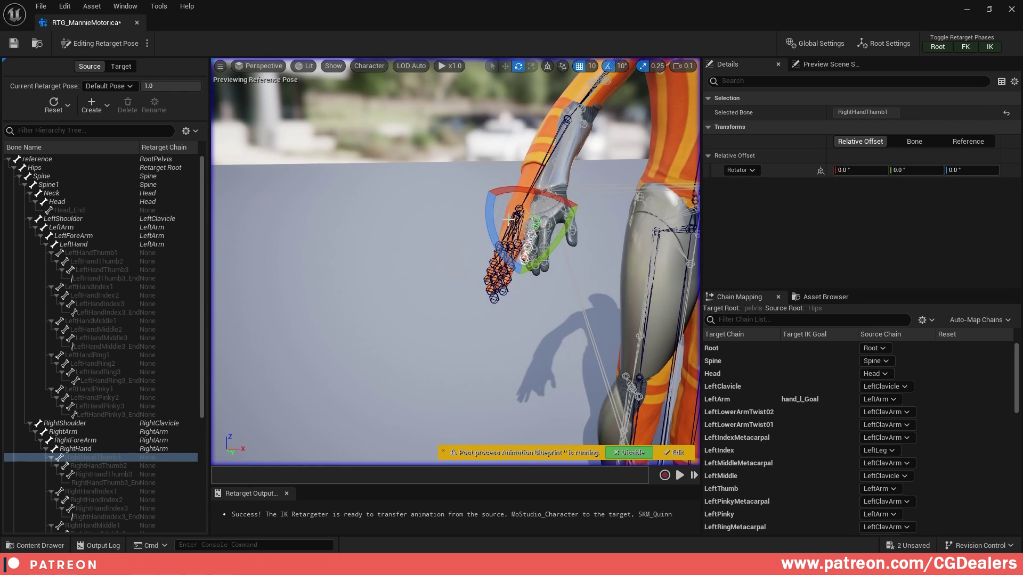
right_click_drag(577, 187, 491, 220)
left_click(442, 240)
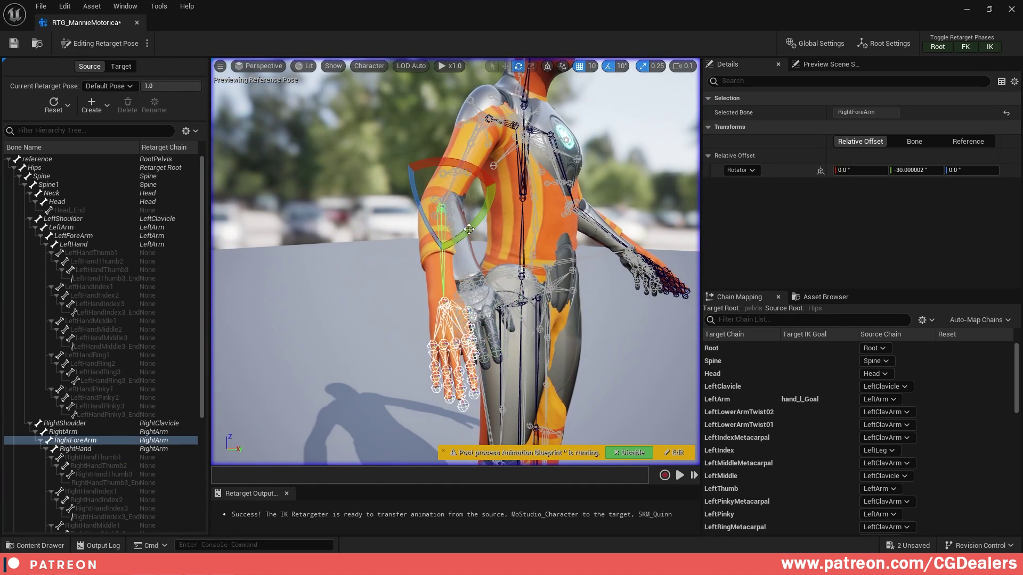
left_click_drag(471, 229, 486, 224)
Check the matched arms and hands from several angles, then switch the retargeter to Show Retarget Pose
right_click_drag(486, 225, 351, 228)
right_click_drag(352, 228, 336, 229)
right_click_drag(468, 235, 392, 237)
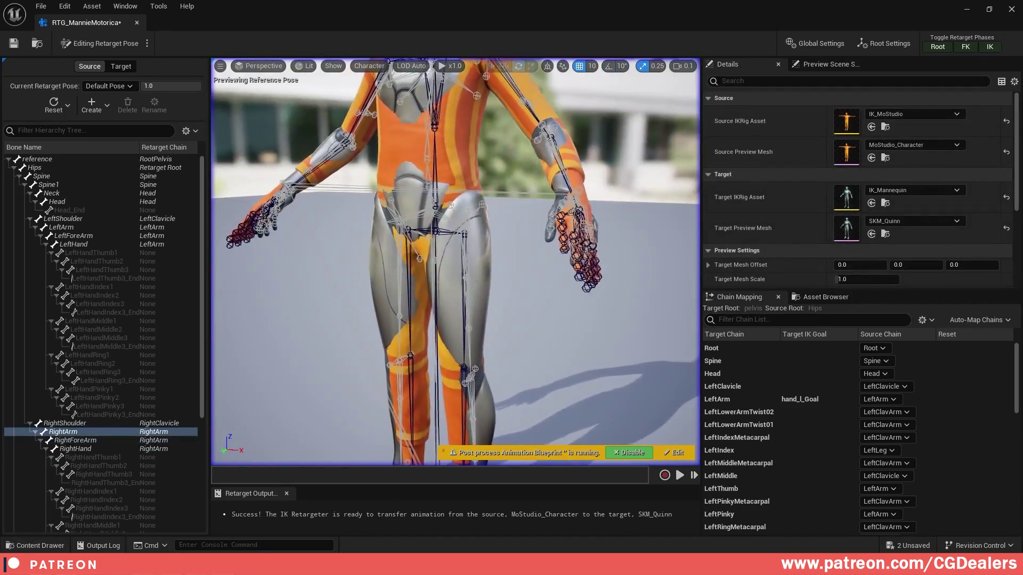
left_click_drag(533, 235, 611, 233, "alt")
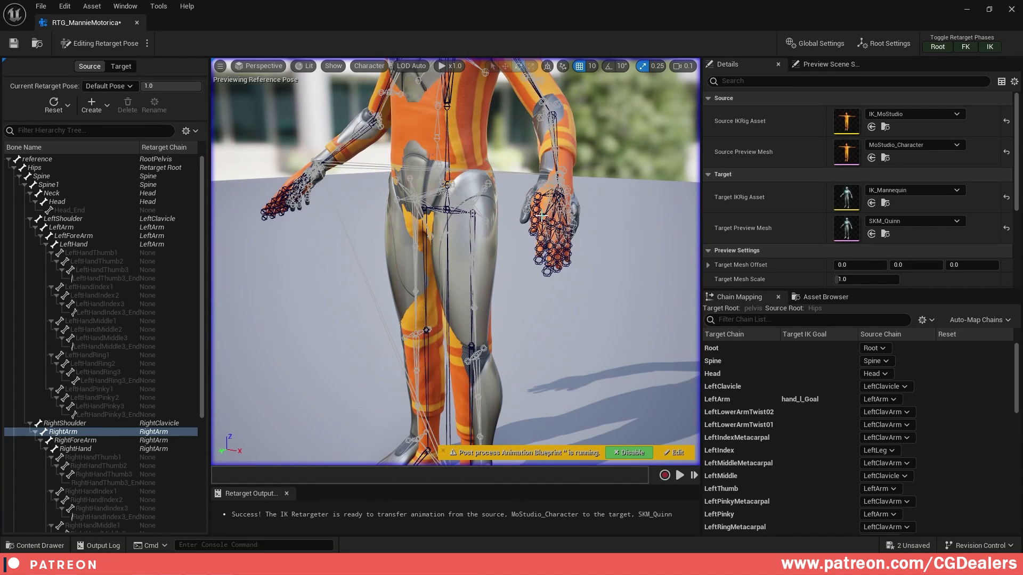
right_click_drag(506, 230, 551, 192)
mouse_move(507, 229)
left_mouse_down("alt")
mouse_move(628, 234)
mouse_move(511, 245)
left_mouse_up("alt")
scroll(511, 245, "down", 4)
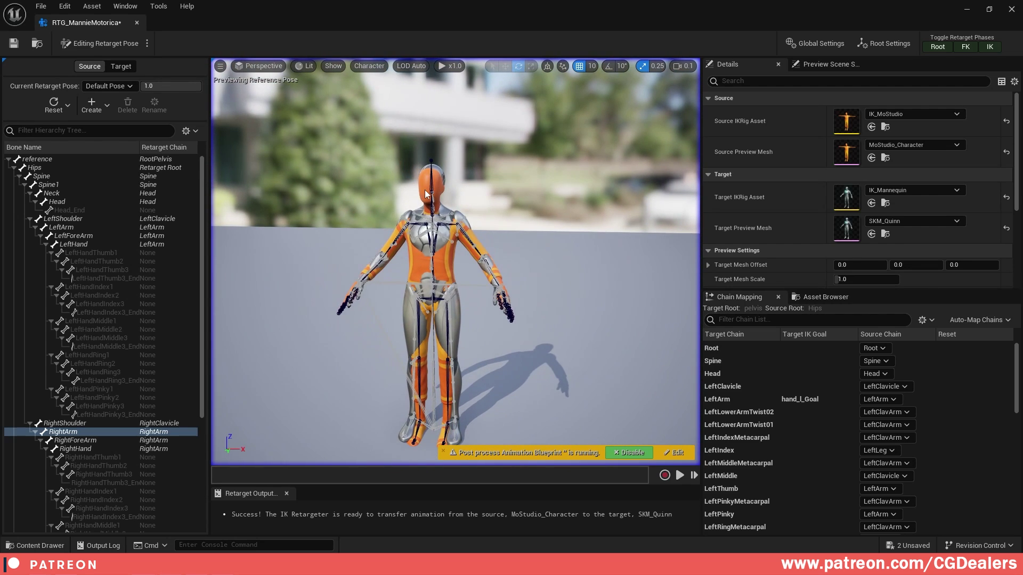
left_click(147, 43)
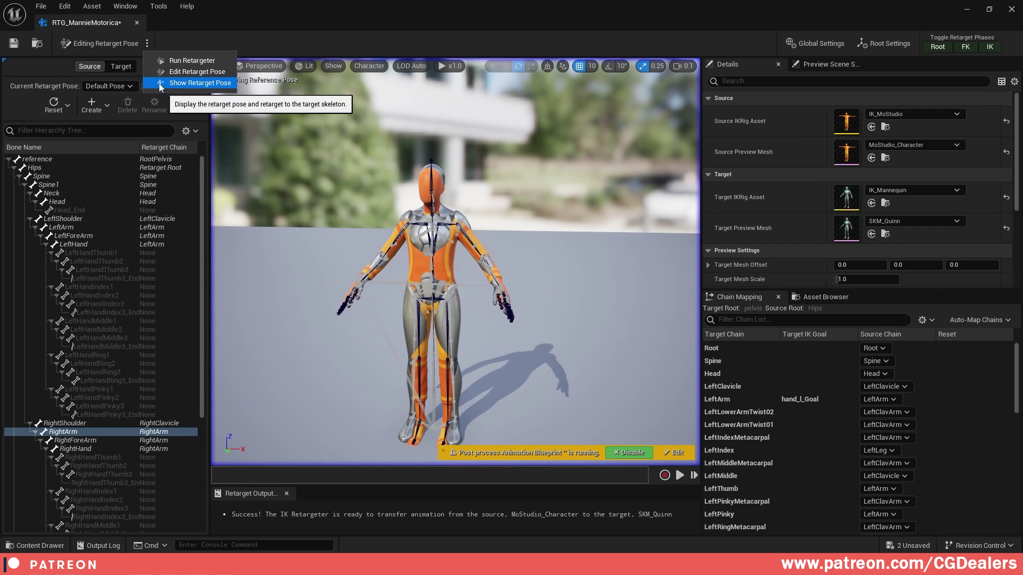
left_click(187, 83)
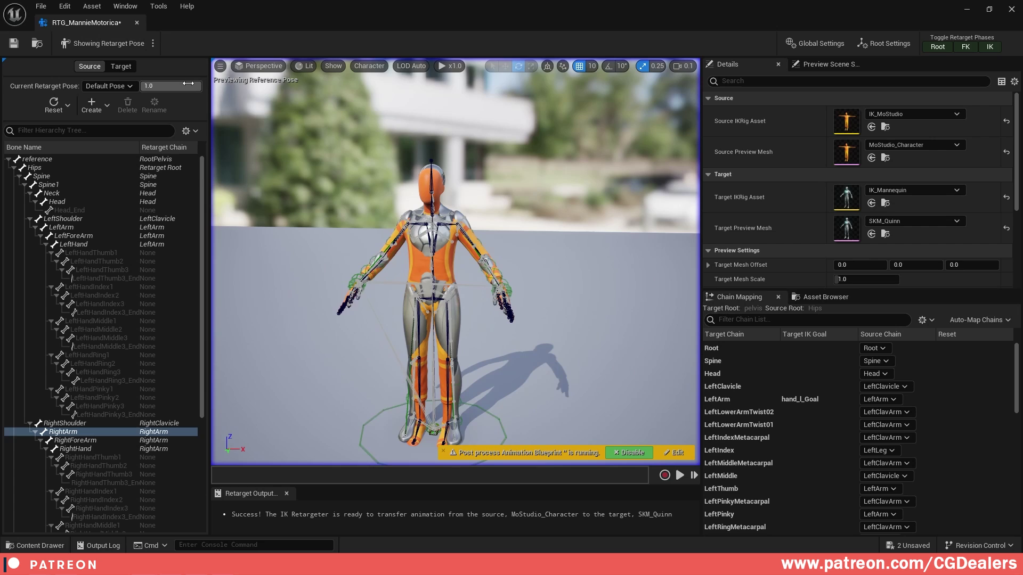
Set the source character's bone drawing to None and switch the retargeter to the target skeleton
left_click(369, 65)
mouse_move(379, 118)
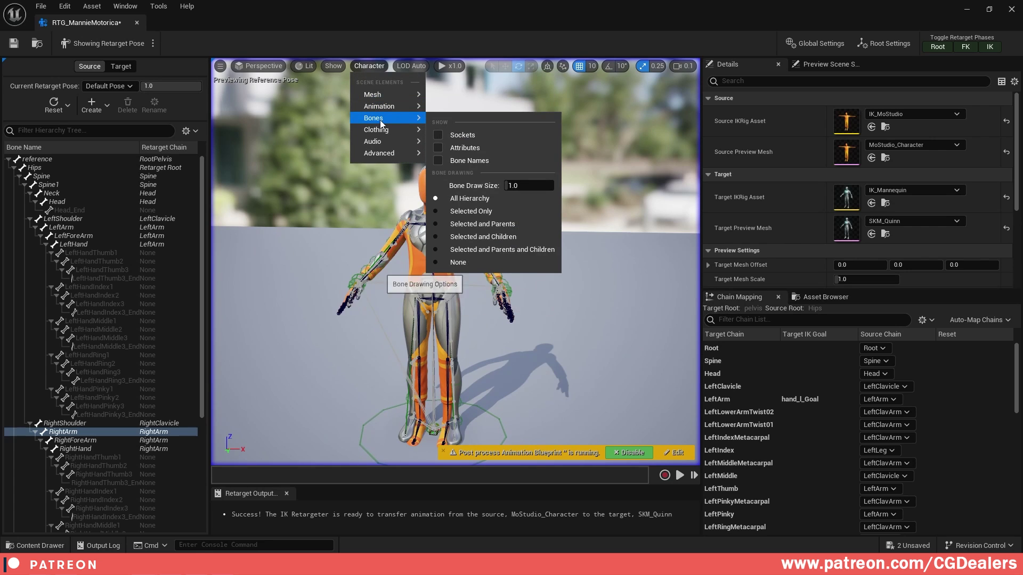
left_click(459, 262)
left_click(122, 66)
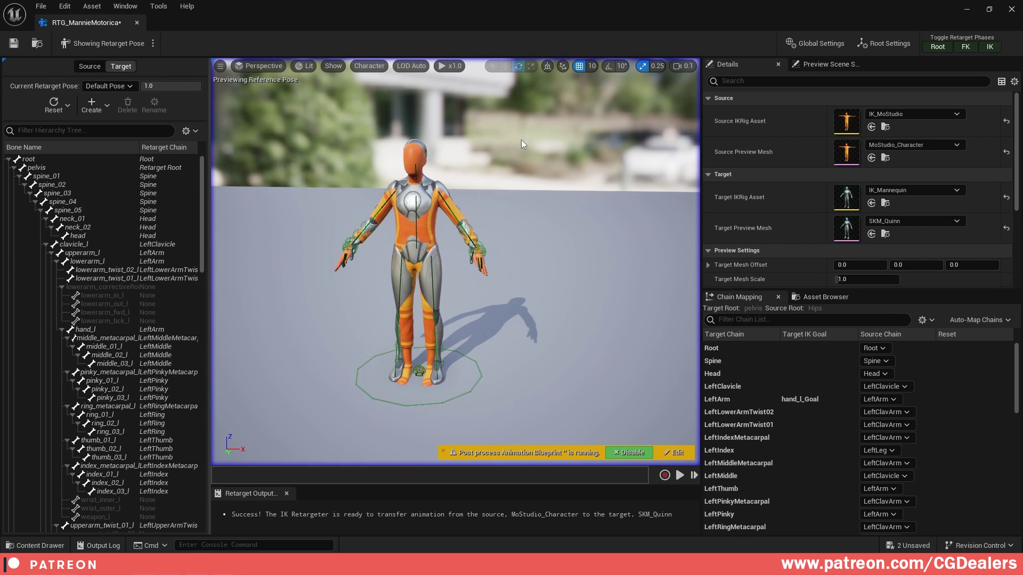
Set the Target Mesh Offset to 150 on X so the mannequin stands beside the source character
left_click(869, 261)
type("150")
key("Return")
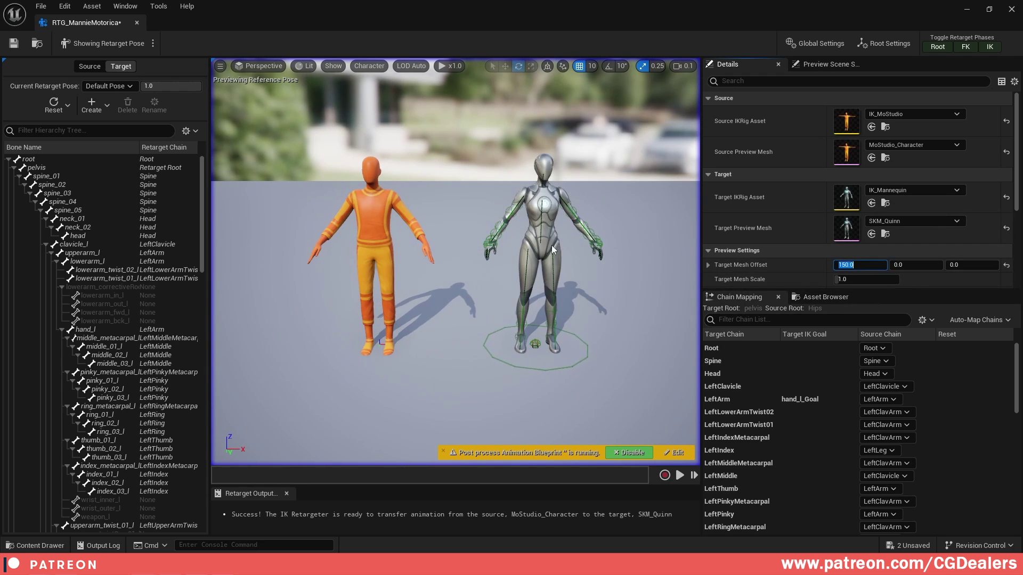
mouse_move(307, 177)
right_mouse_down()
mouse_move(283, 177)
mouse_move(306, 172)
right_mouse_up()
right_click_drag(392, 223, 372, 234)
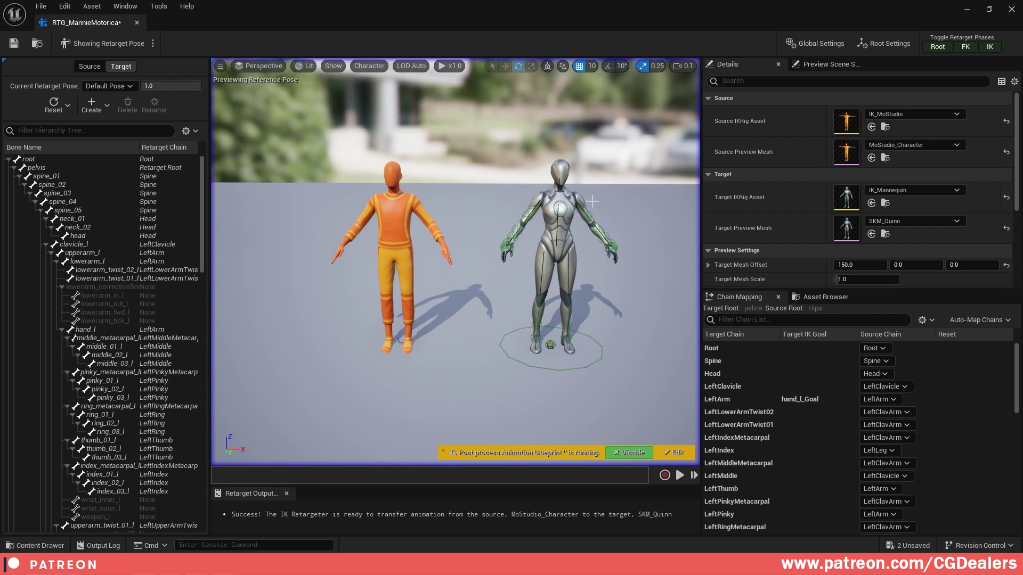
Find NiceWalk_Motorica_Anim among the retargeter's animation assets and preview it on both characters
left_click(826, 298)
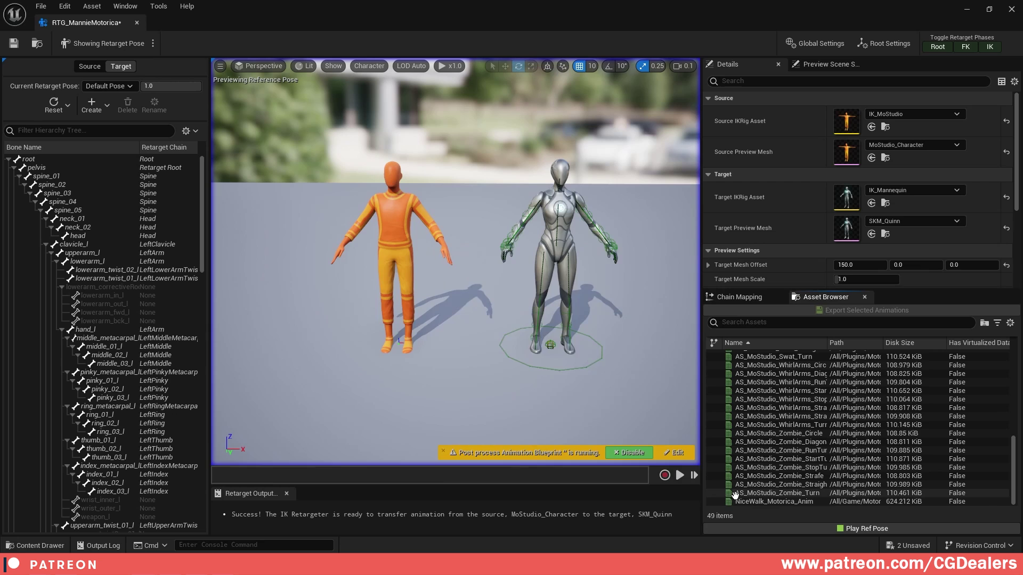
left_click(750, 502)
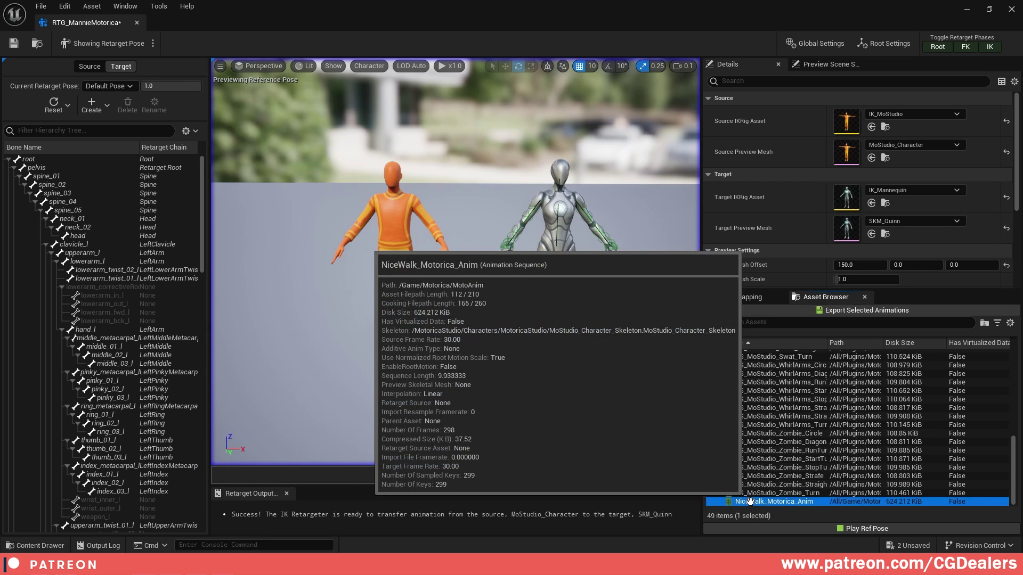
double_click(750, 502)
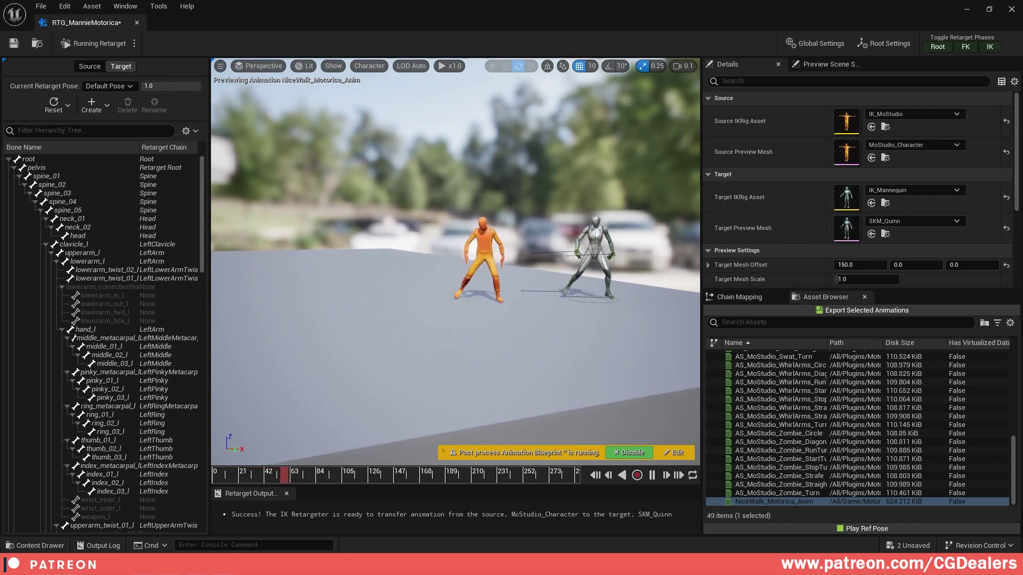
Pause the retargeted preview and compare the mannequin's hands with the source character's hands up close
right_click_drag(639, 403, 599, 399)
left_click(651, 475)
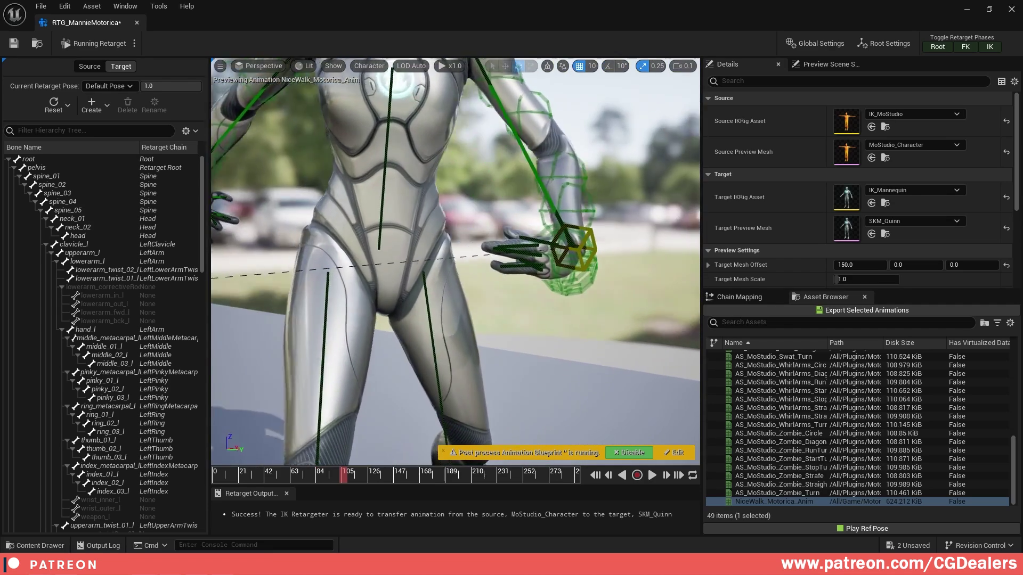
right_click_drag(570, 328, 551, 327)
right_click_drag(548, 237, 482, 234)
right_click_drag(577, 232, 387, 244)
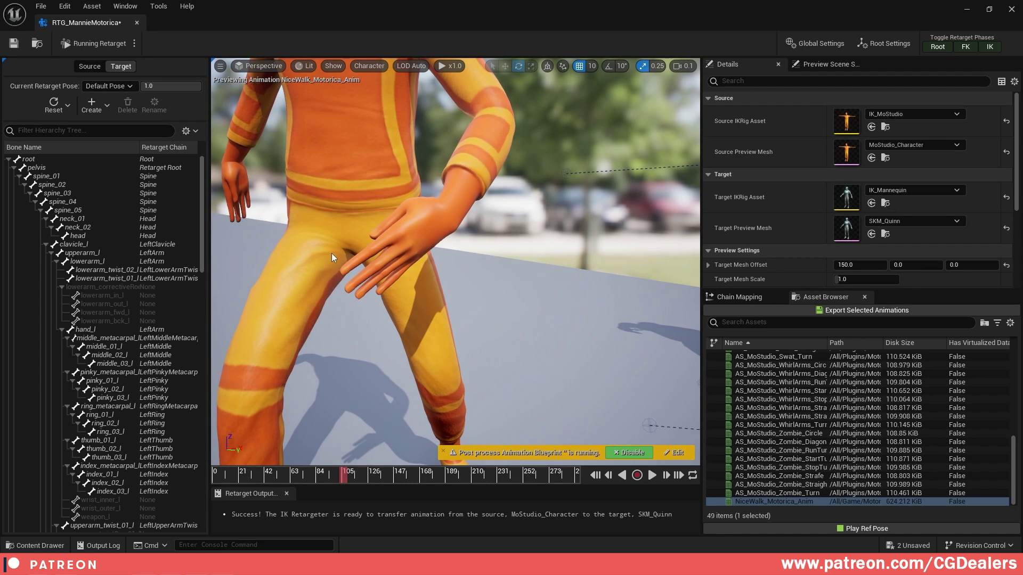
right_click_drag(332, 253, 331, 253)
Resume the preview to check both characters' motion from other angles, then pause it and return to frame 0
left_click(653, 475)
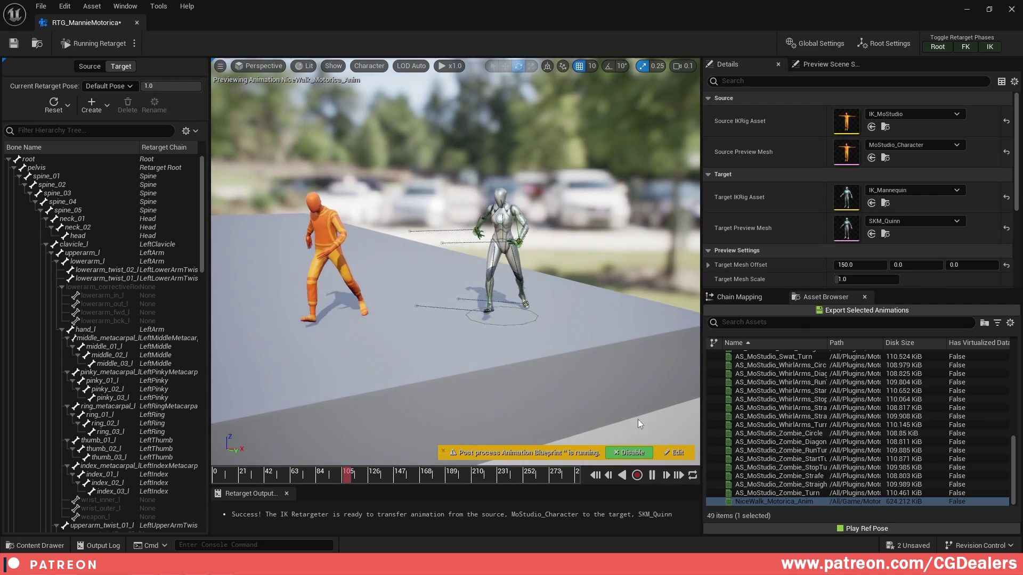
right_click_drag(634, 410, 634, 410)
right_click_drag(580, 282, 579, 282)
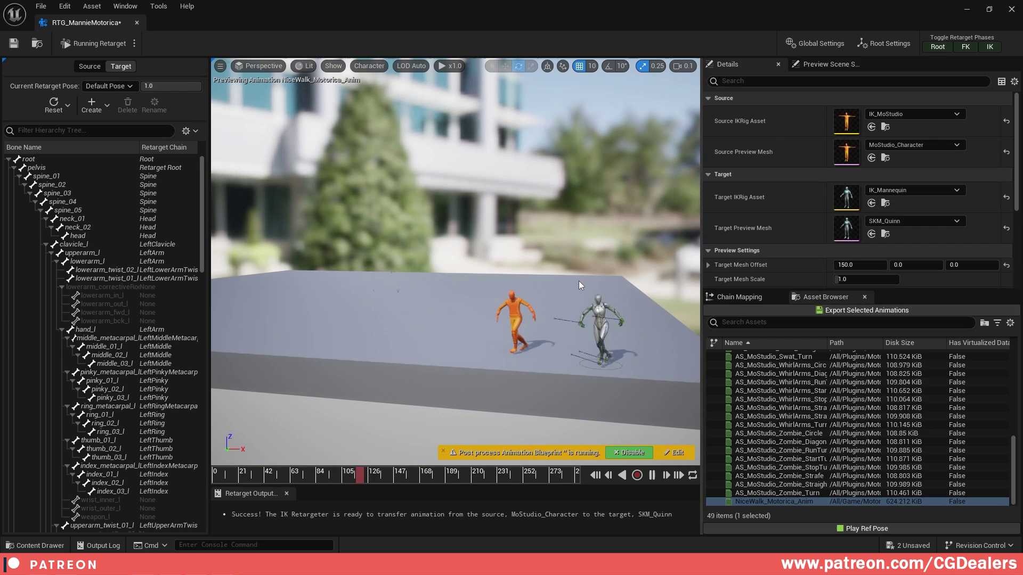
left_click(652, 474)
left_click_drag(404, 472, 209, 478)
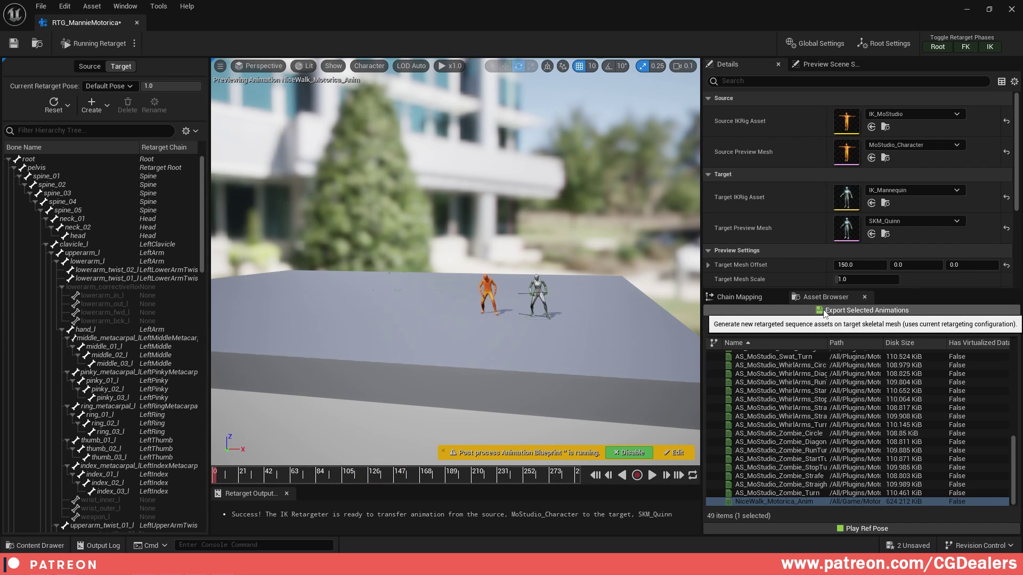
Export the selected animation as a retargeted asset into a new MotoricaUEAnim folder inside the Motorica folder
left_click(884, 312)
left_click(436, 223)
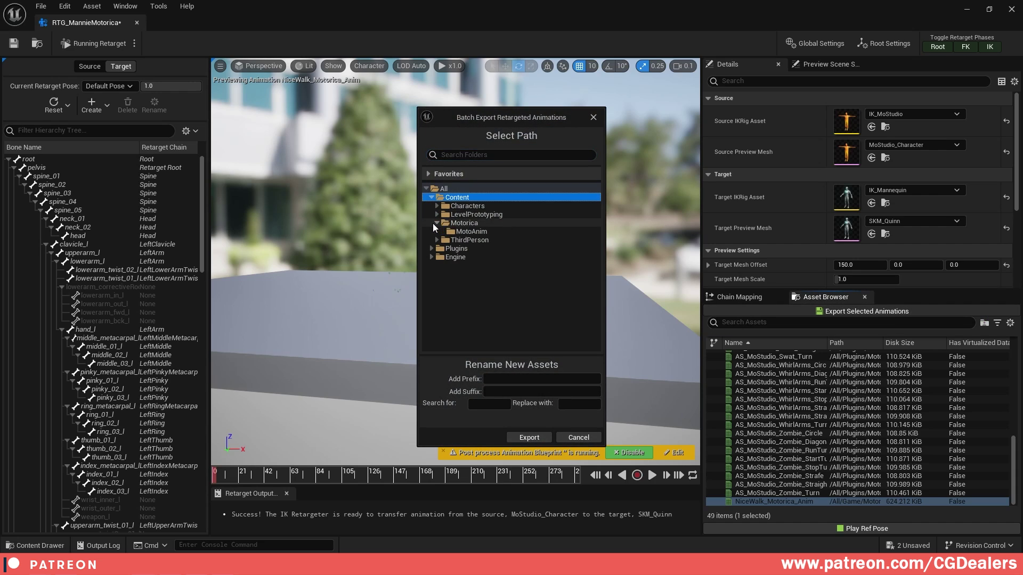
left_click(470, 223)
right_click(469, 223)
left_click(497, 233)
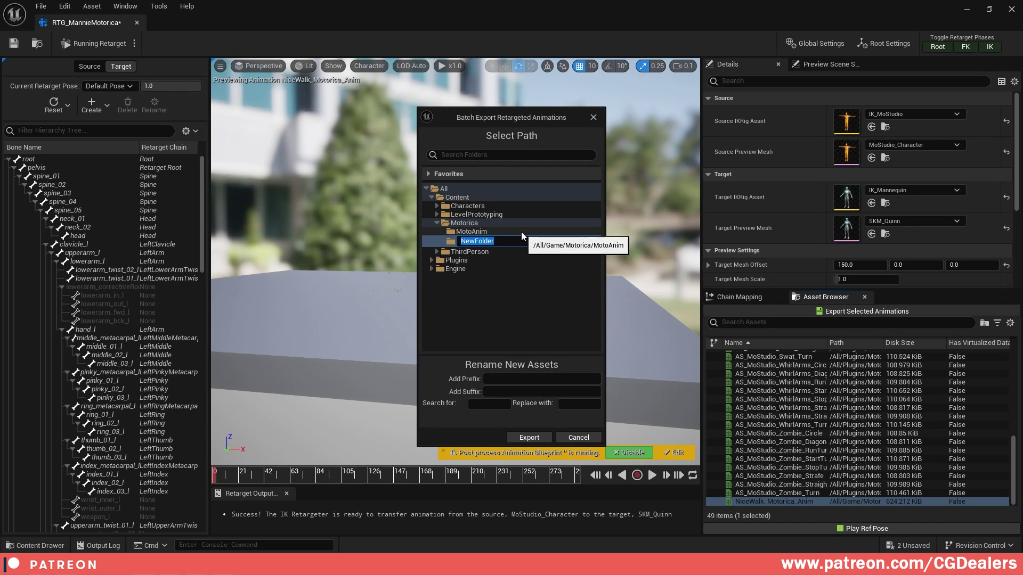
type("MotoricaUEAnim")
key("Return")
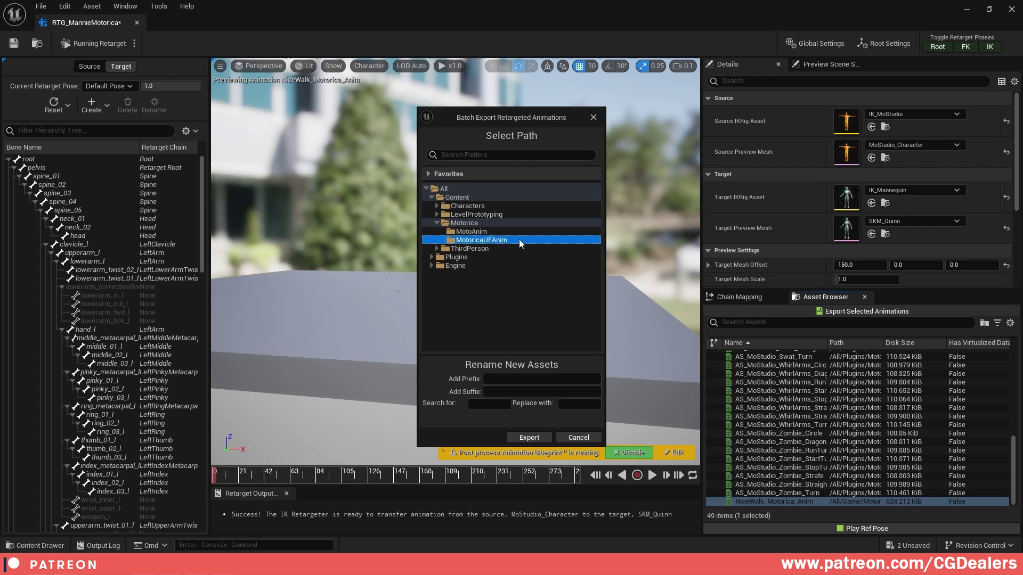
left_click(529, 438)
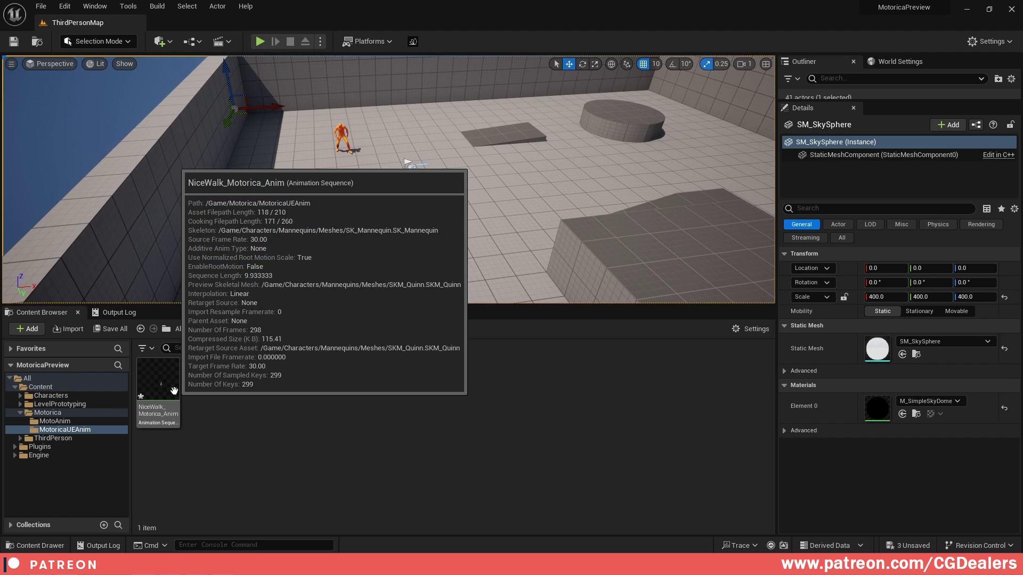
Place the exported NiceWalk_Motorica_Anim in the level near the orange Motorica character
left_click(174, 391)
left_click_drag(359, 183, 359, 183)
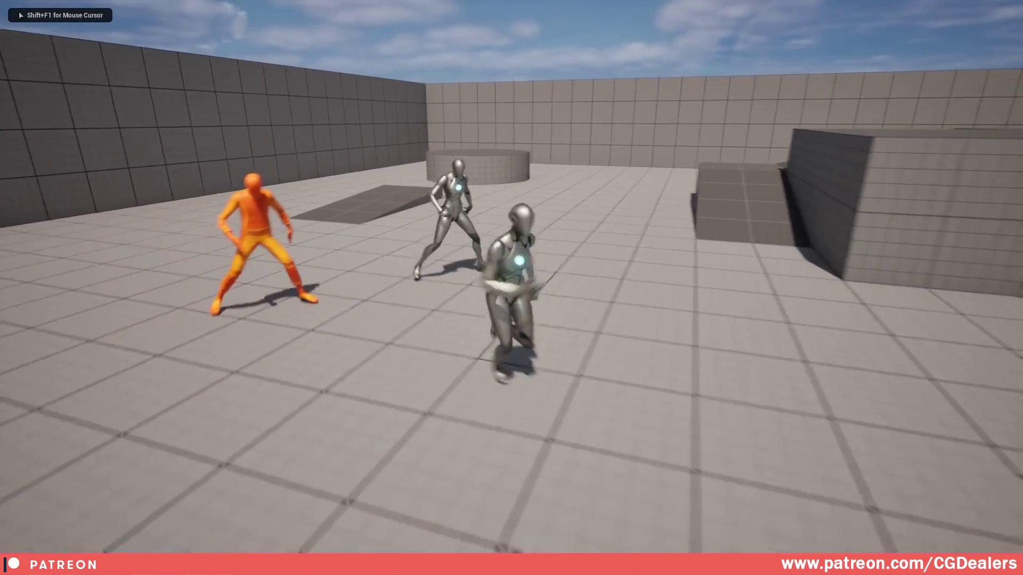
Play the level and run the player character around to watch the original and retargeted animations side by side
key("d")
key("s")
key("d")
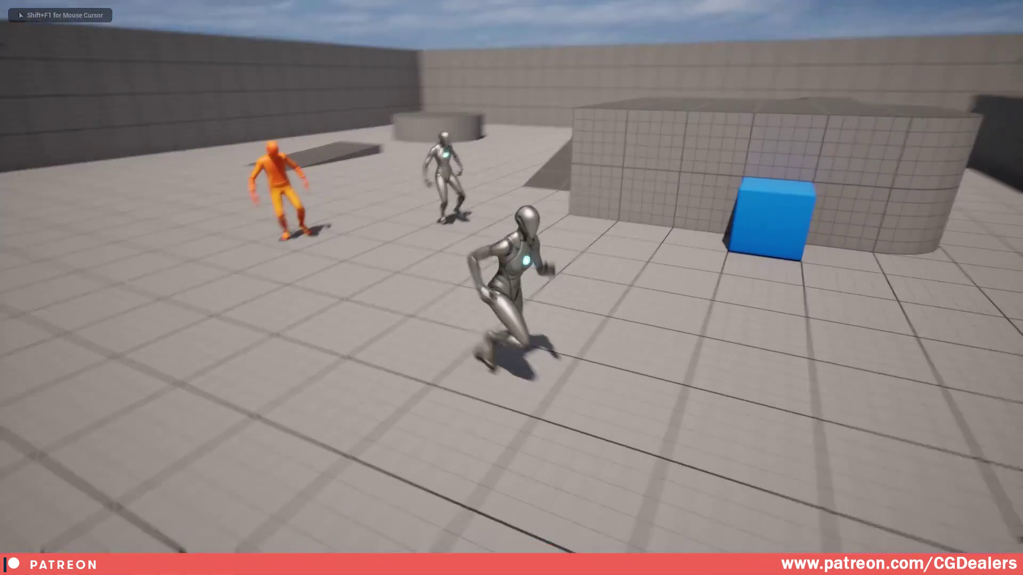
key("s")
key("d")
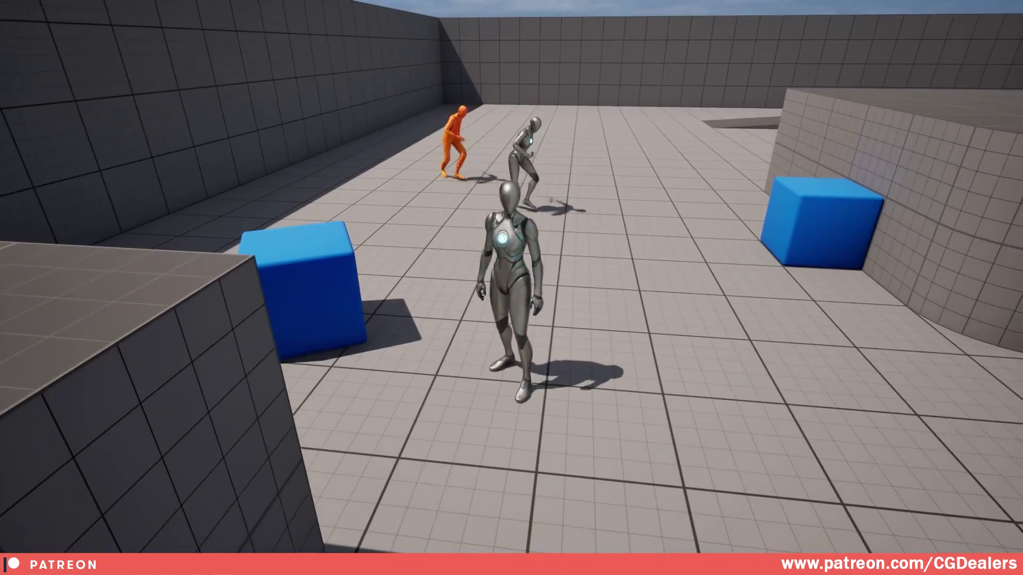